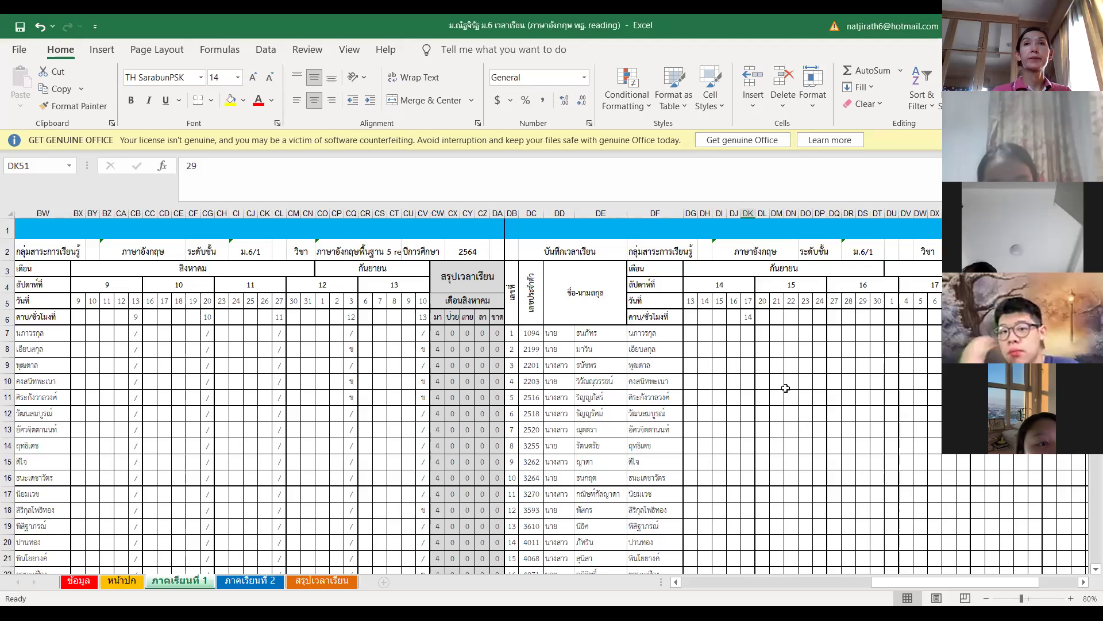
Step: Choose the absence mark ข for students 1 and 2 in the 17 September column, cells DK7 and DK8
{"action": "scroll", "coordinate": [785, 388], "scroll_direction": "down", "scroll_amount": 2}
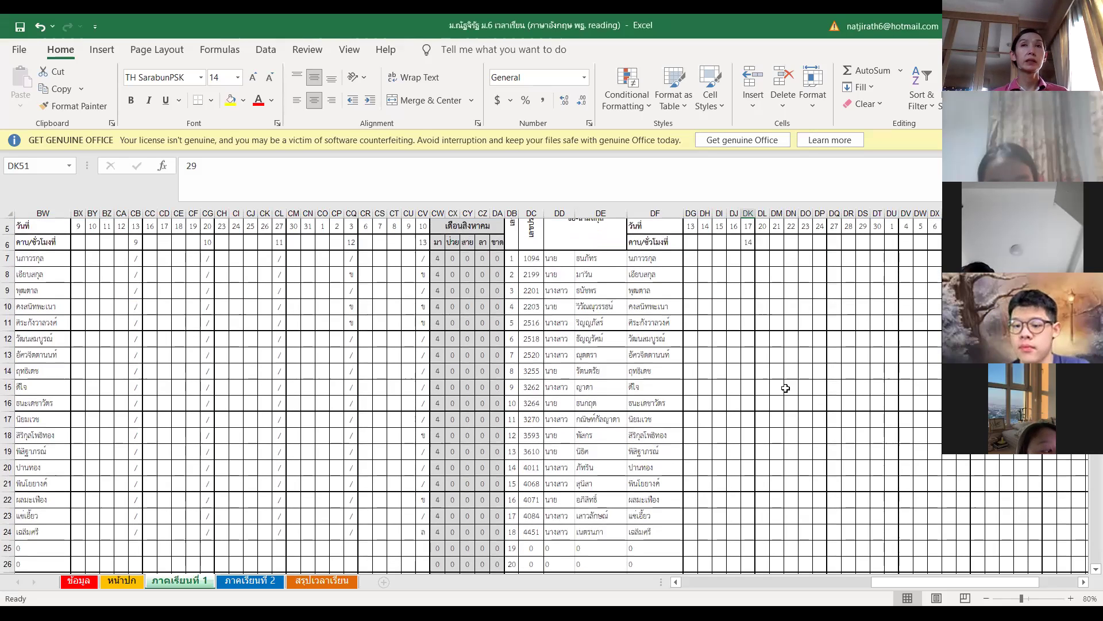
{"action": "left_click", "coordinate": [744, 264]}
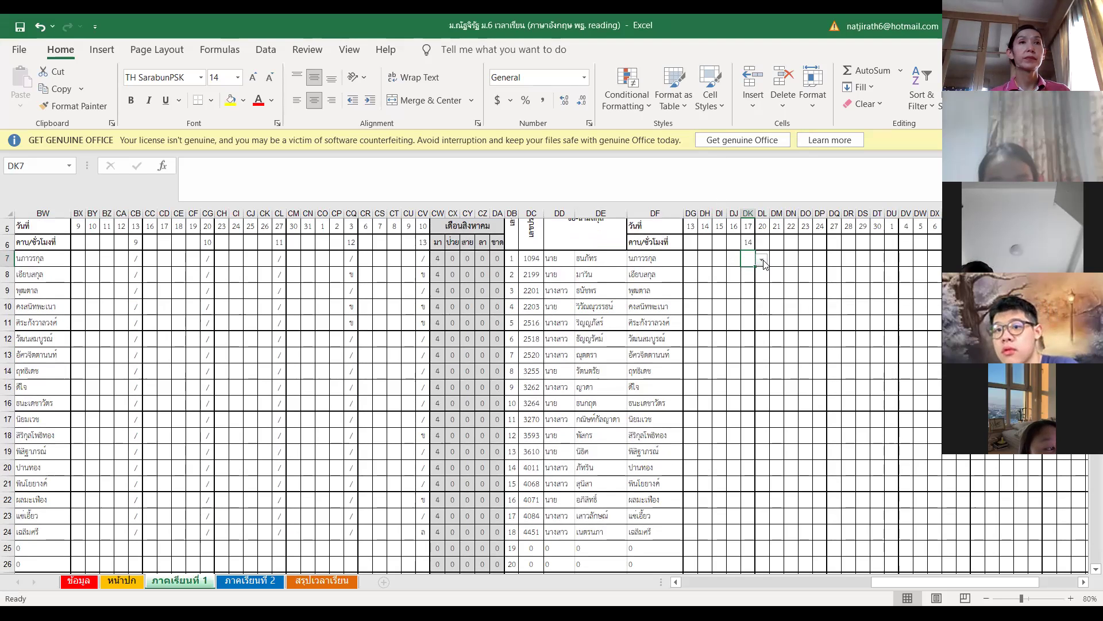
{"action": "left_click", "coordinate": [762, 262]}
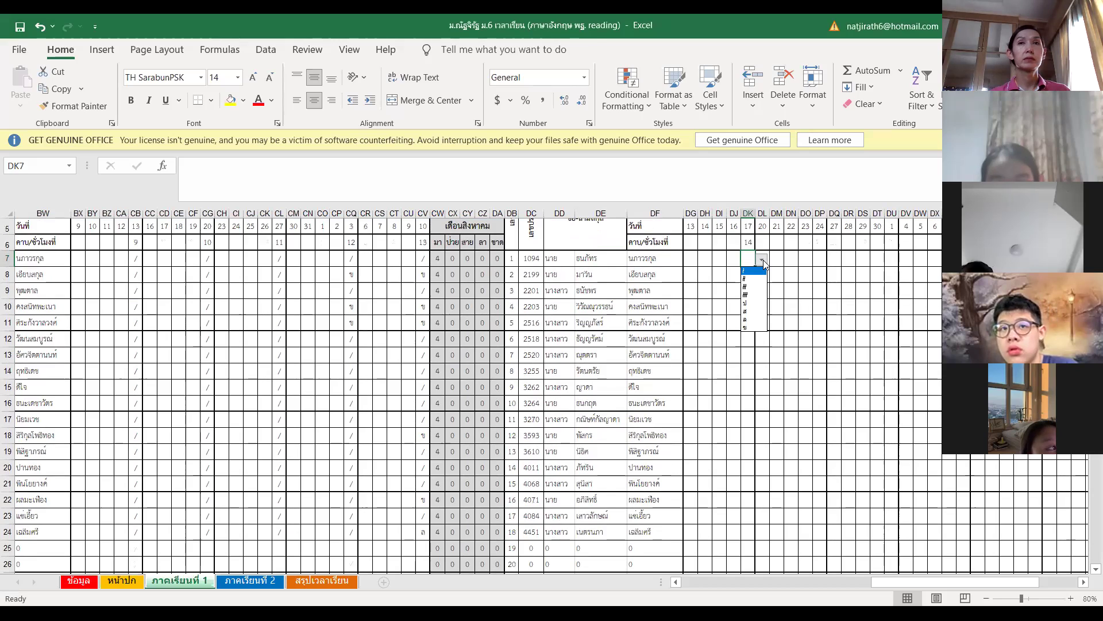
{"action": "left_click", "coordinate": [745, 327]}
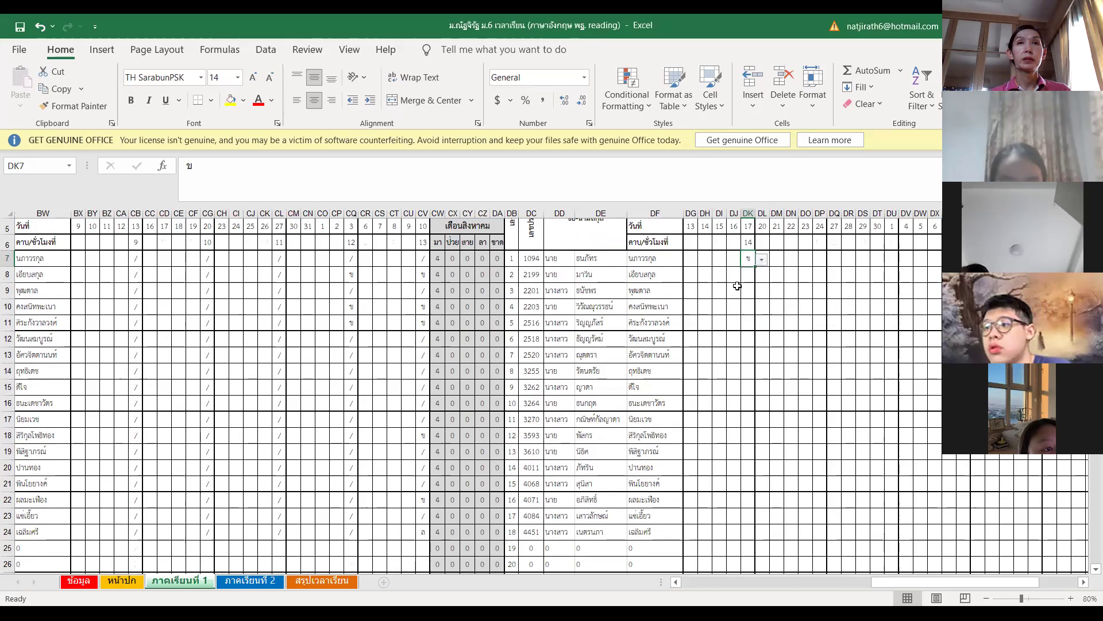
{"action": "left_click", "coordinate": [750, 273]}
{"action": "left_click", "coordinate": [762, 276]}
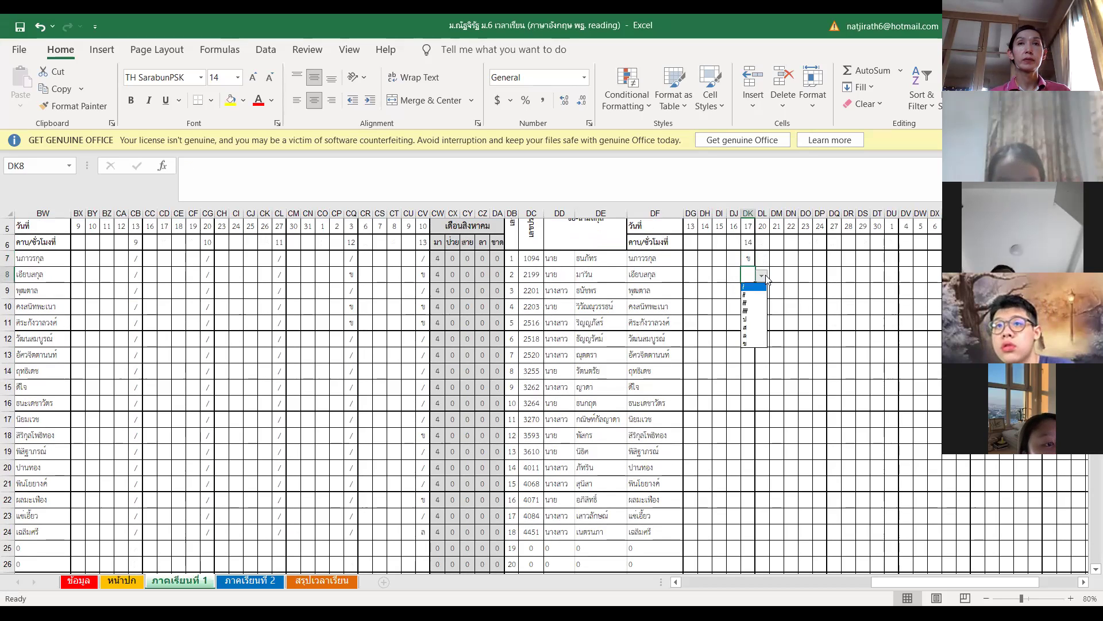
{"action": "left_click", "coordinate": [760, 344]}
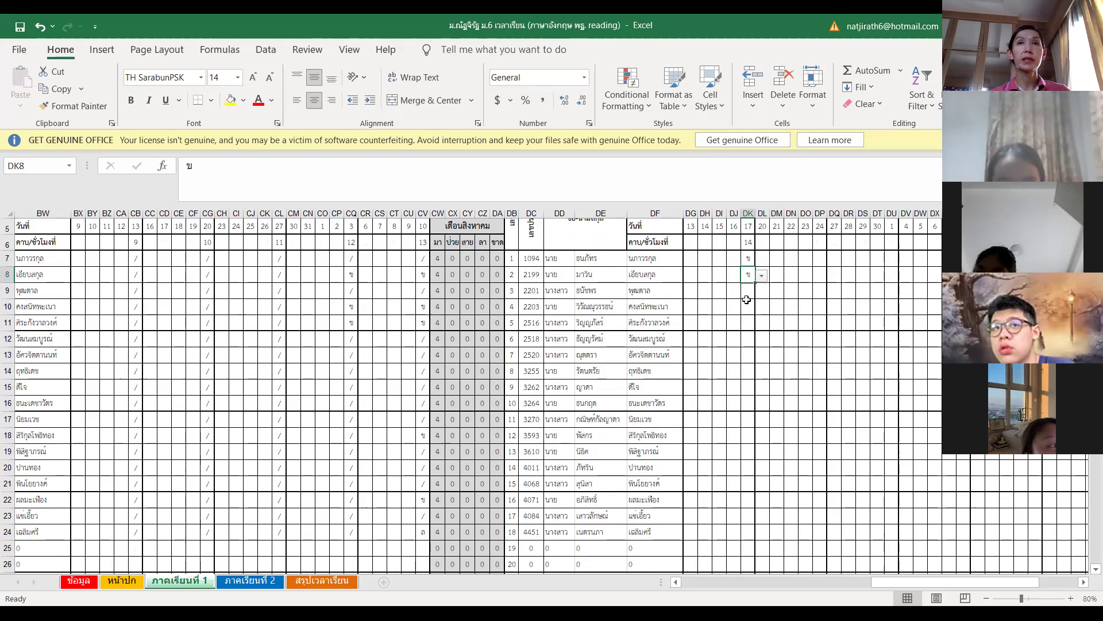
Step: Choose the attendance mark / for student 3 on 17 September, in cell DK9
{"action": "left_click", "coordinate": [748, 294]}
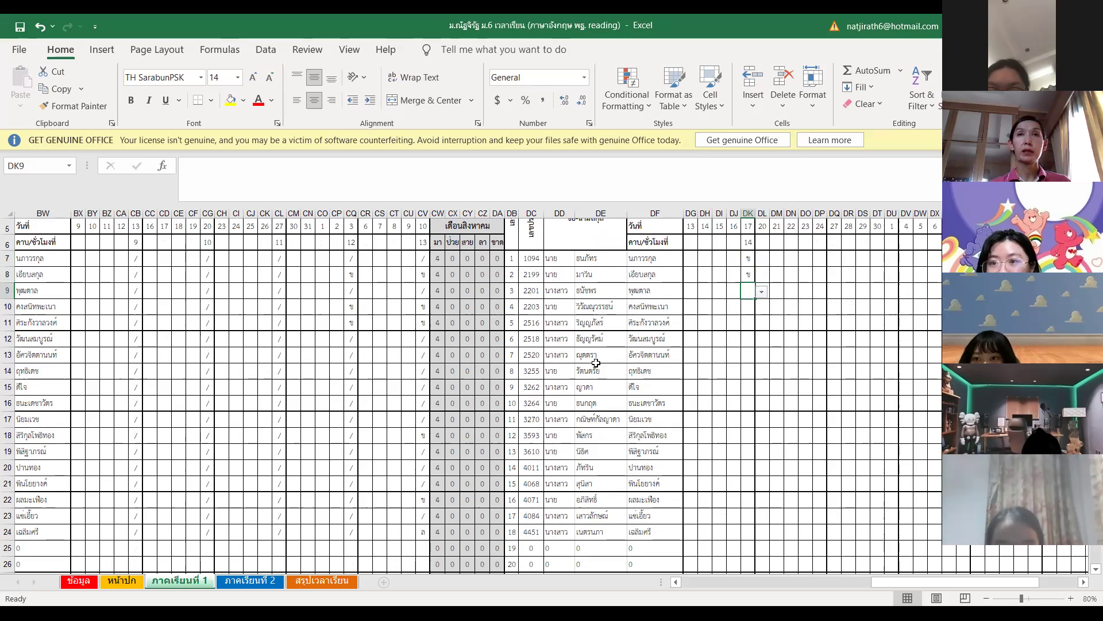
{"action": "left_click", "coordinate": [762, 293]}
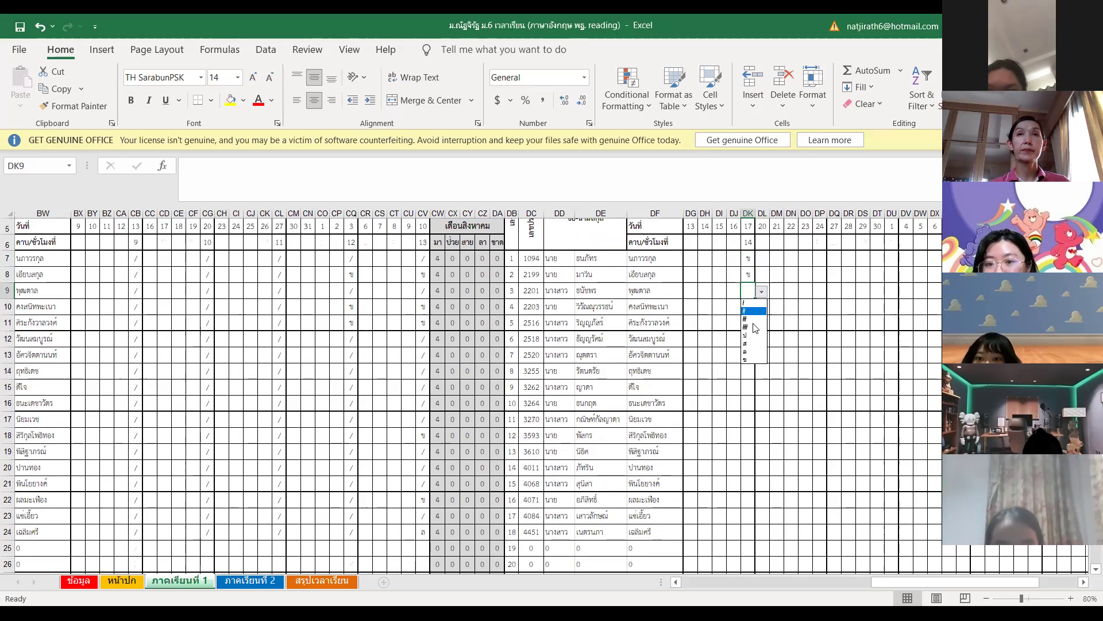
{"action": "left_click", "coordinate": [755, 309]}
Step: Choose the absence mark ข for students 4 and 5 on 17 September, in cells DK10 and DK11
{"action": "left_click", "coordinate": [748, 307]}
{"action": "left_click", "coordinate": [762, 309]}
{"action": "left_click", "coordinate": [754, 374]}
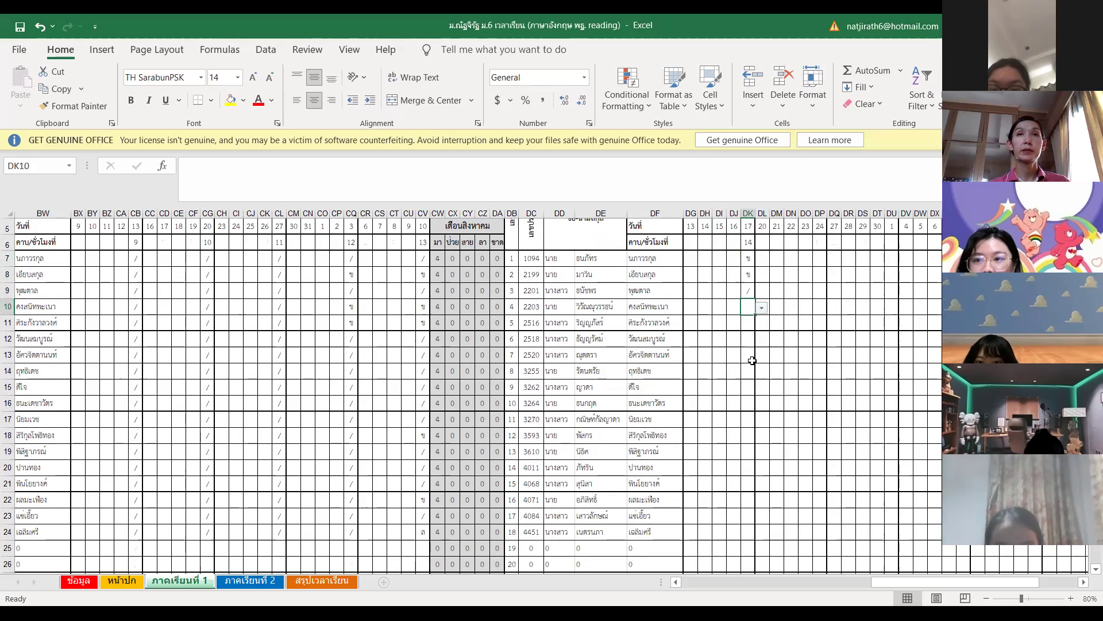
{"action": "left_click", "coordinate": [762, 308]}
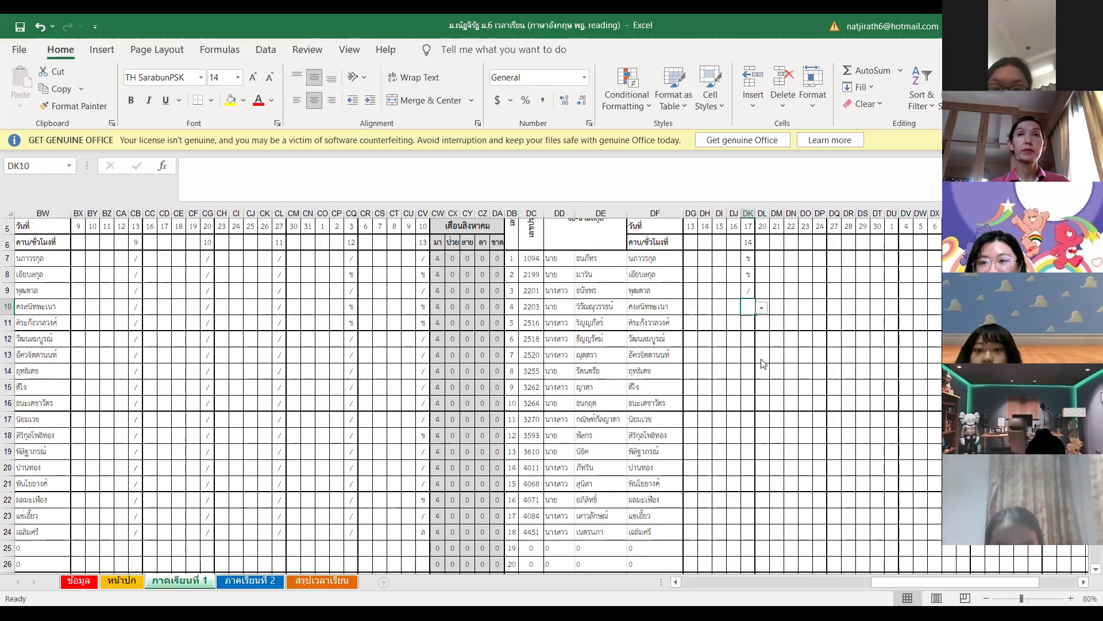
{"action": "left_click", "coordinate": [754, 375]}
{"action": "left_click", "coordinate": [748, 323]}
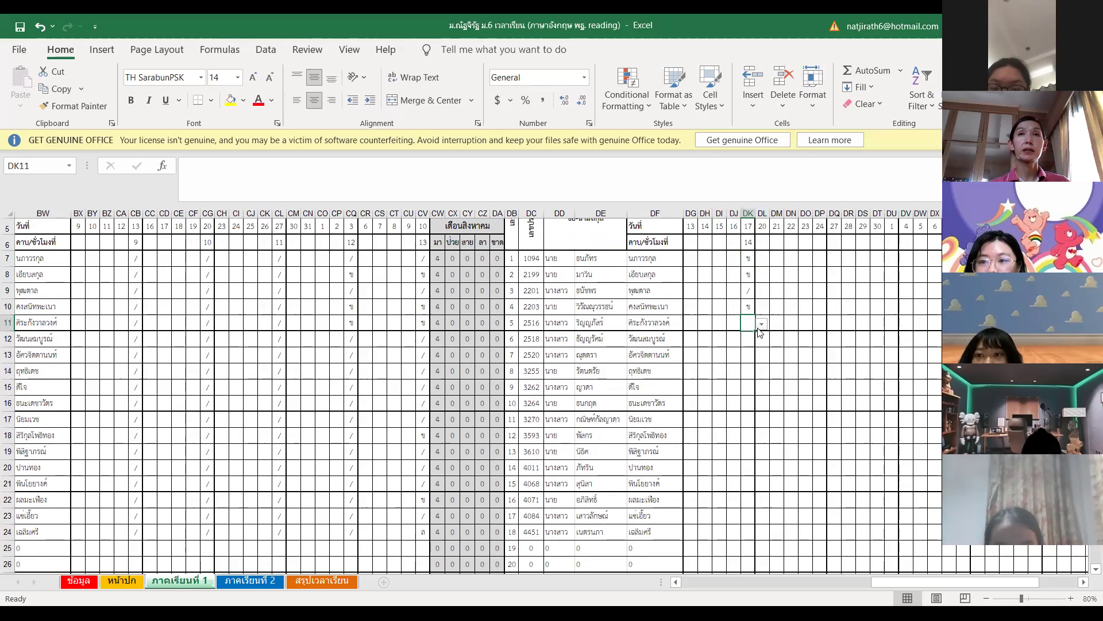
{"action": "left_click", "coordinate": [762, 324]}
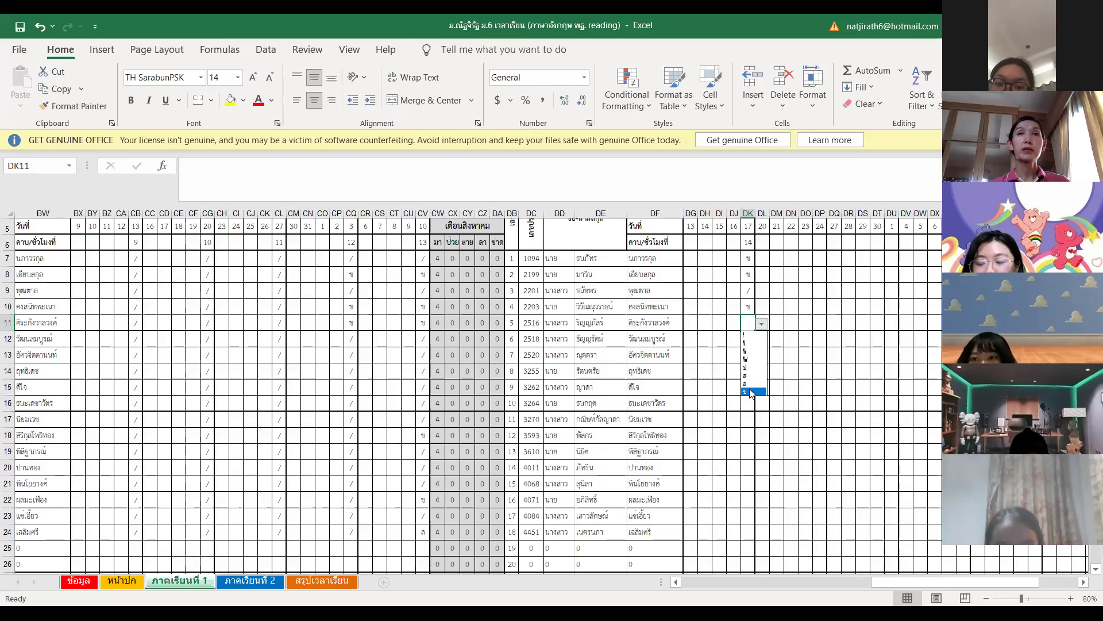
{"action": "left_click", "coordinate": [751, 392]}
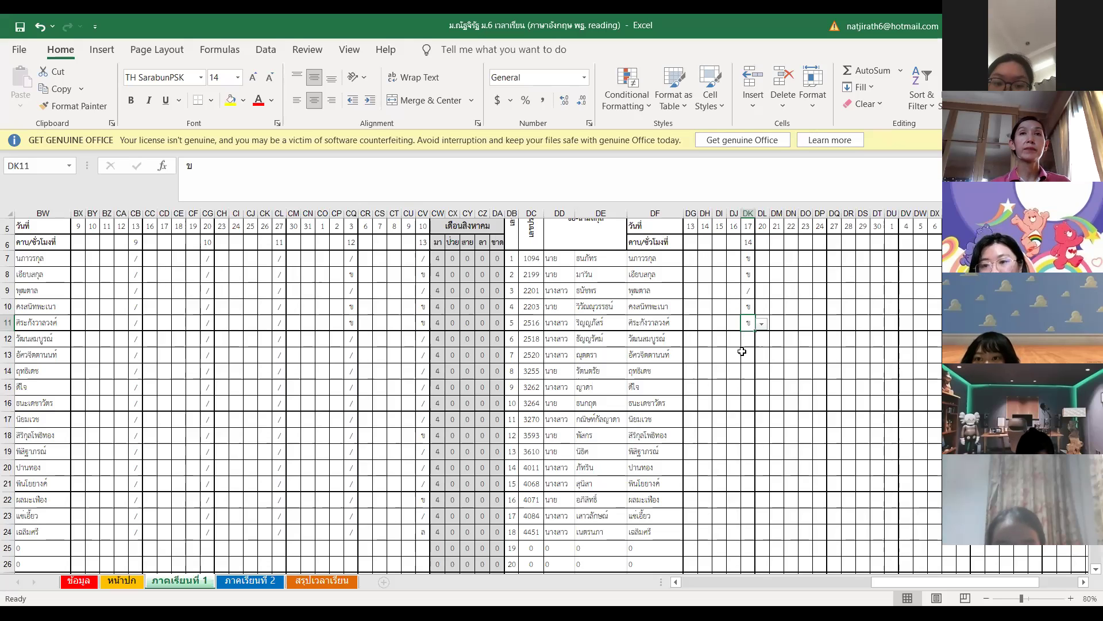
Step: Choose the attendance mark / for students 6 and 7 on 17 September, in cells DK12 and DK13
{"action": "left_click", "coordinate": [744, 342]}
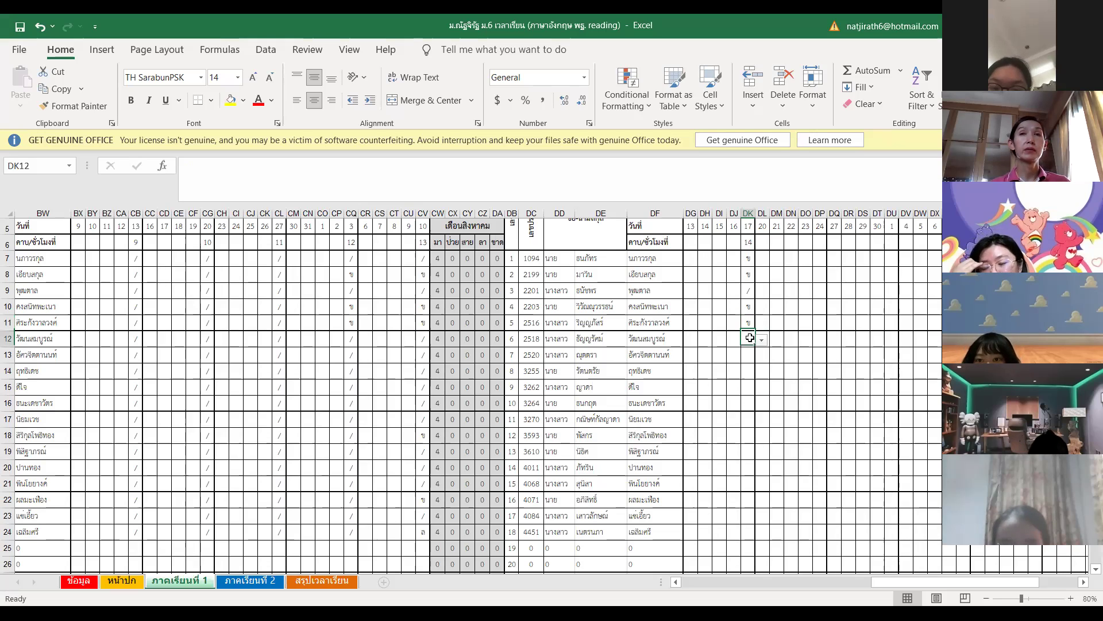
{"action": "left_click", "coordinate": [762, 344]}
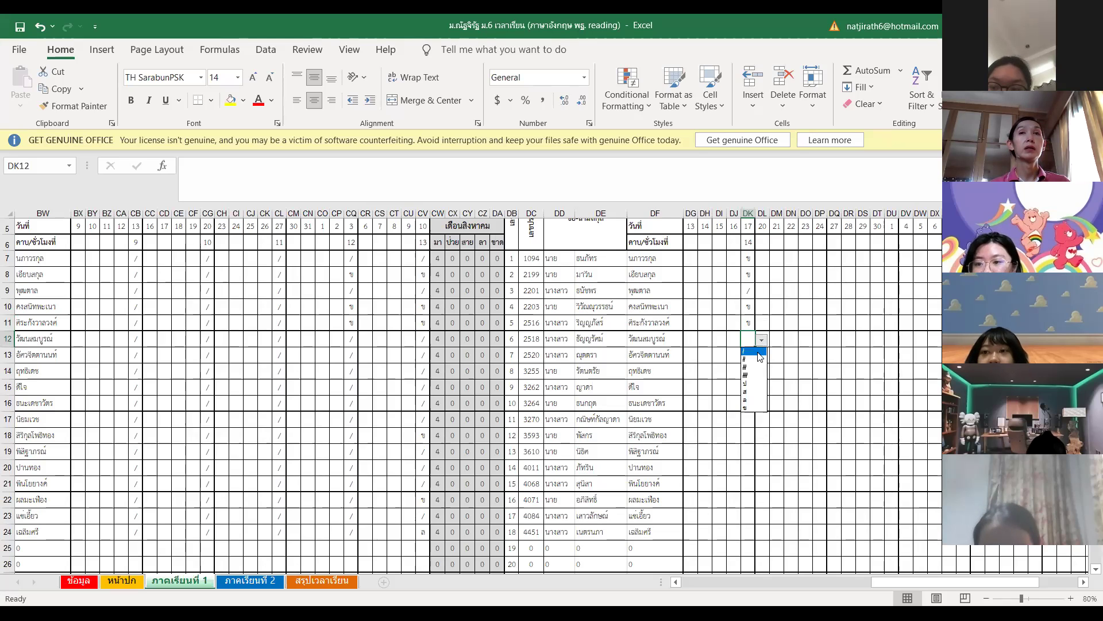
{"action": "left_click", "coordinate": [748, 358]}
{"action": "left_click", "coordinate": [748, 358]}
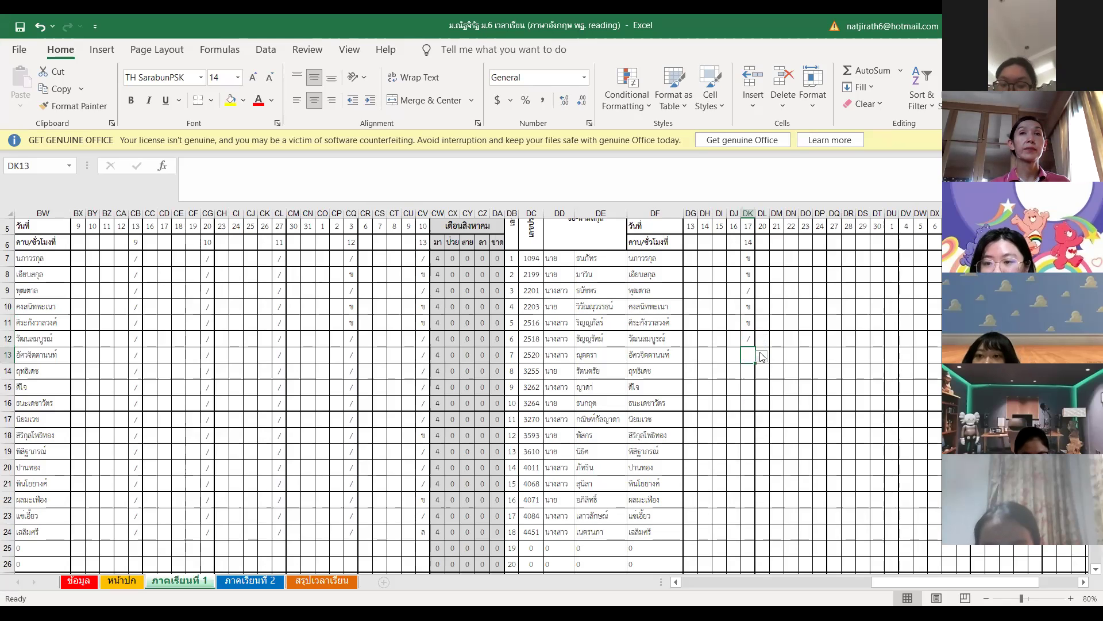
{"action": "left_click", "coordinate": [762, 356]}
{"action": "left_click", "coordinate": [758, 368]}
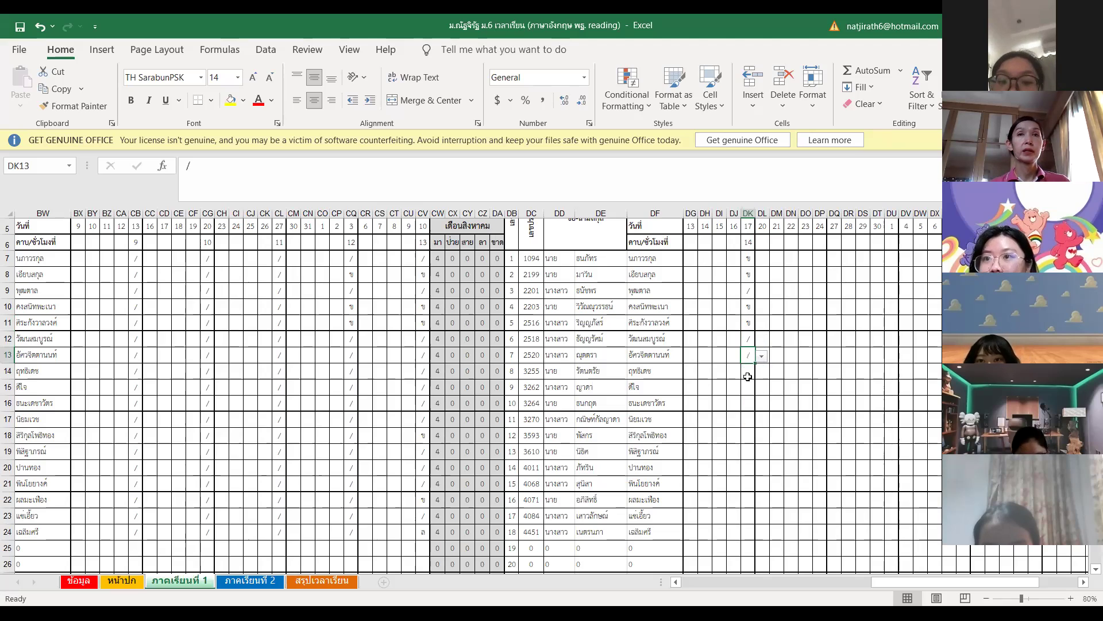
Step: Choose the attendance mark / for students 8 and 9 on 17 September, in cells DK14 and DK15
{"action": "left_click", "coordinate": [747, 373]}
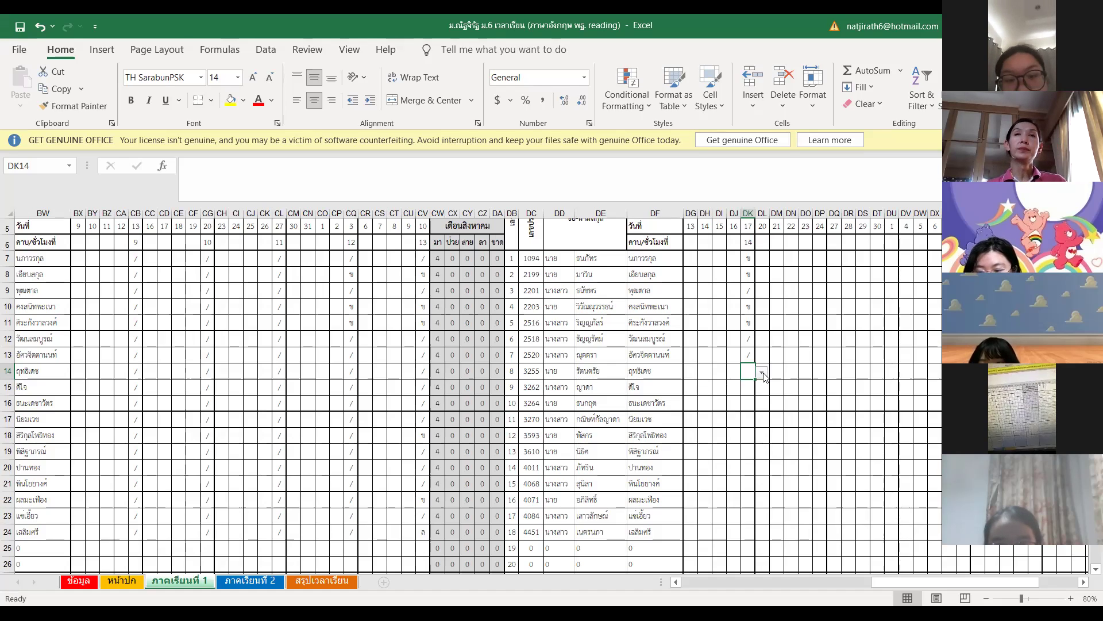
{"action": "left_click", "coordinate": [762, 374]}
{"action": "left_click", "coordinate": [753, 383]}
{"action": "left_click", "coordinate": [747, 387]}
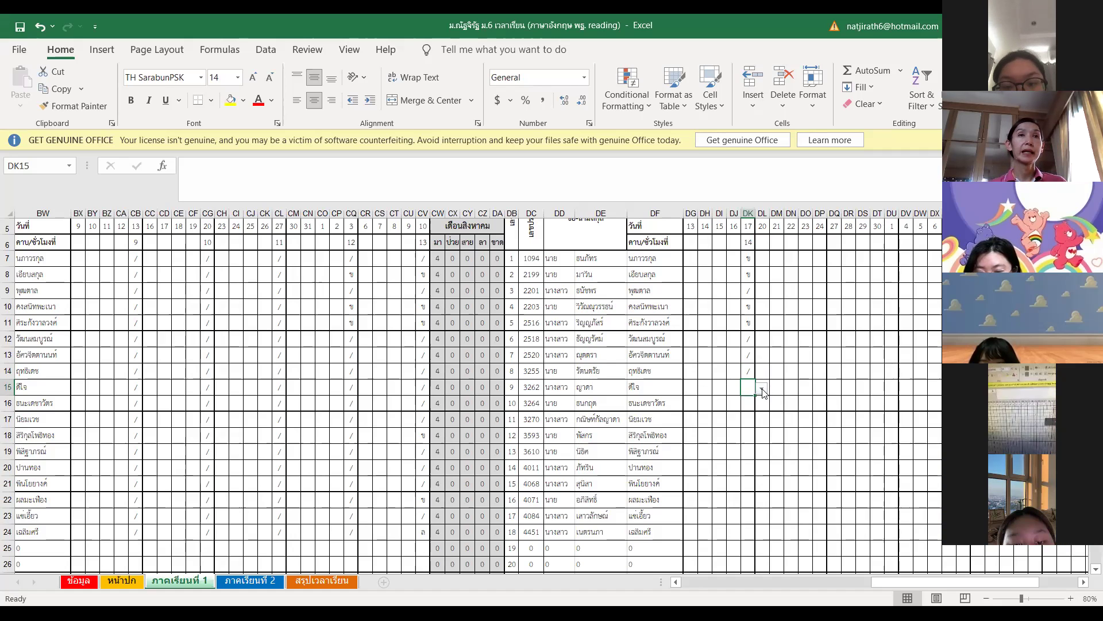
{"action": "left_click", "coordinate": [763, 391]}
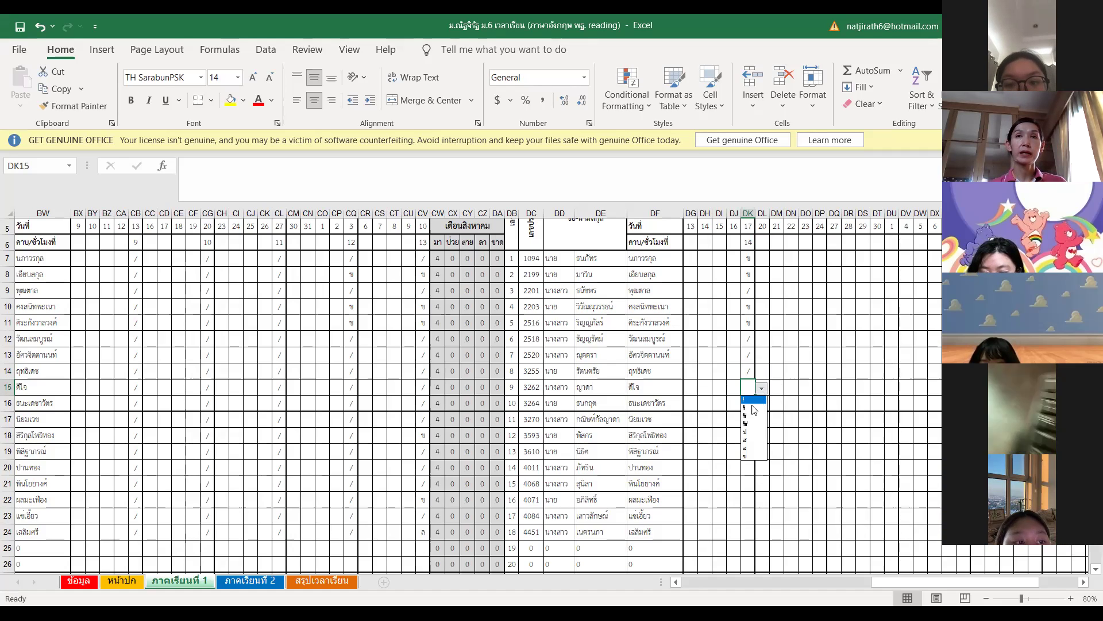
{"action": "left_click", "coordinate": [751, 405]}
{"action": "left_click", "coordinate": [762, 388]}
{"action": "left_click", "coordinate": [749, 412]}
Step: Choose the attendance mark / for students 10 and 11 on 17 September, in cells DK16 and DK17
{"action": "left_click", "coordinate": [742, 404]}
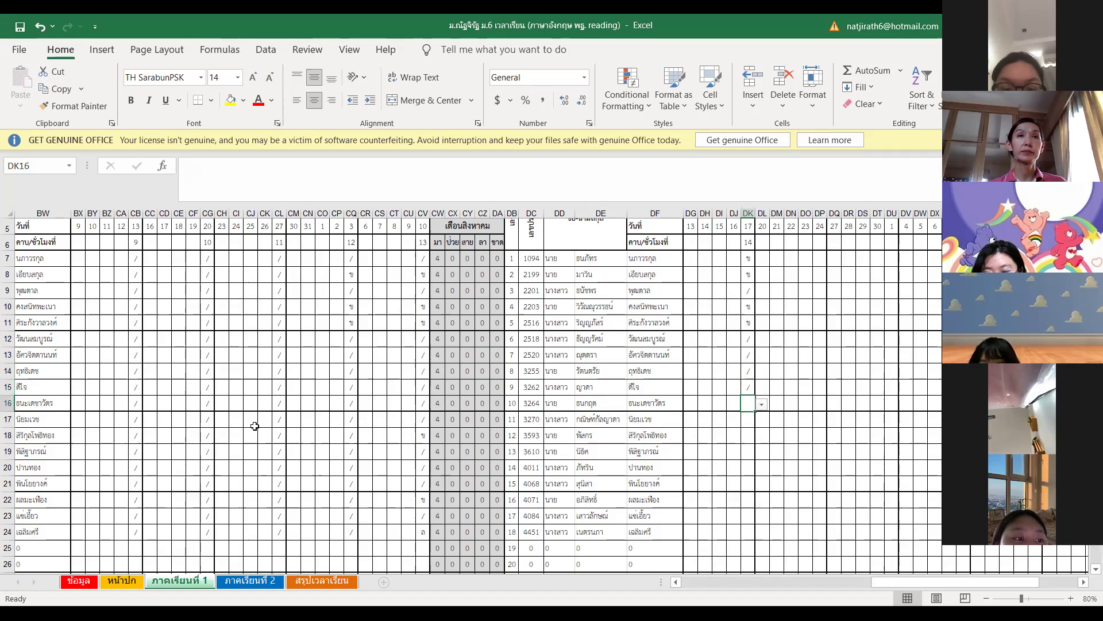
{"action": "left_click", "coordinate": [761, 408]}
{"action": "left_click", "coordinate": [751, 416]}
{"action": "left_click", "coordinate": [749, 420]}
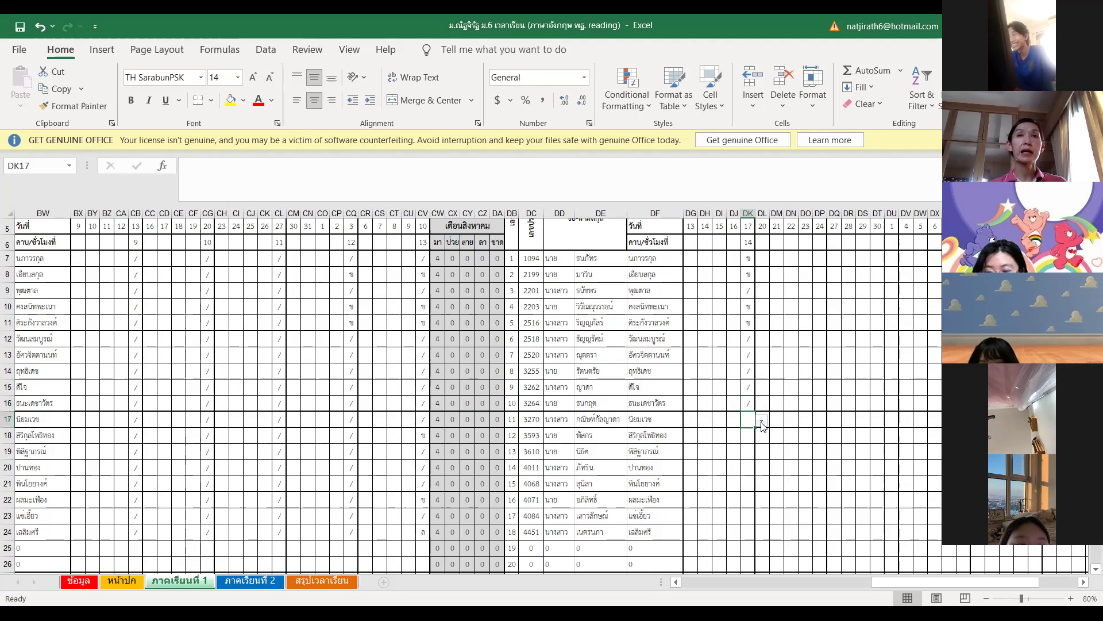
{"action": "left_click", "coordinate": [761, 423]}
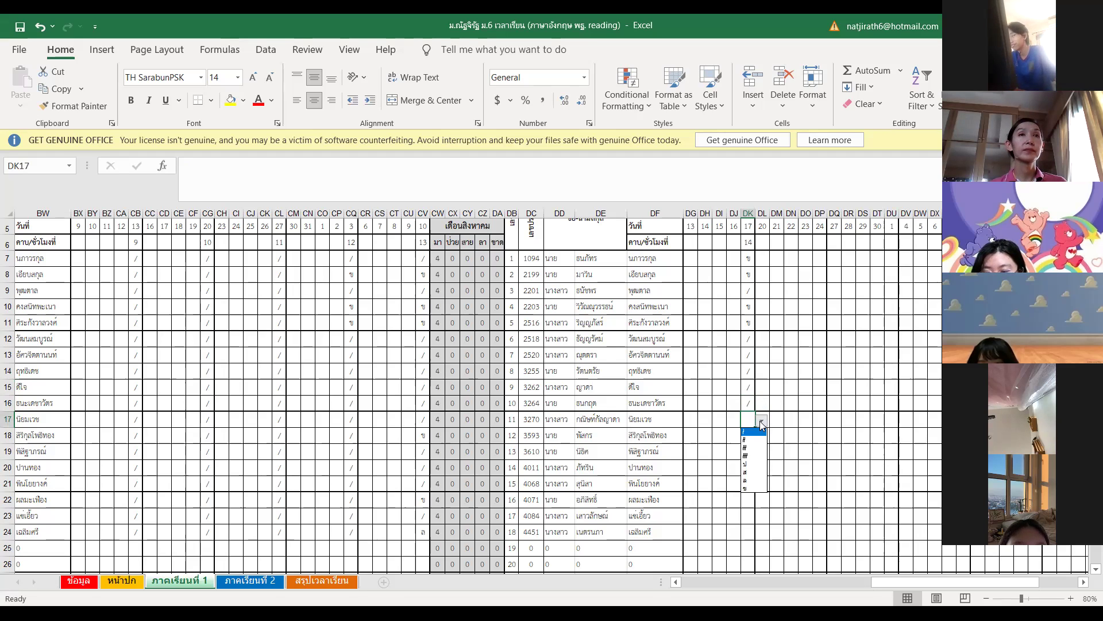
{"action": "left_click", "coordinate": [745, 432]}
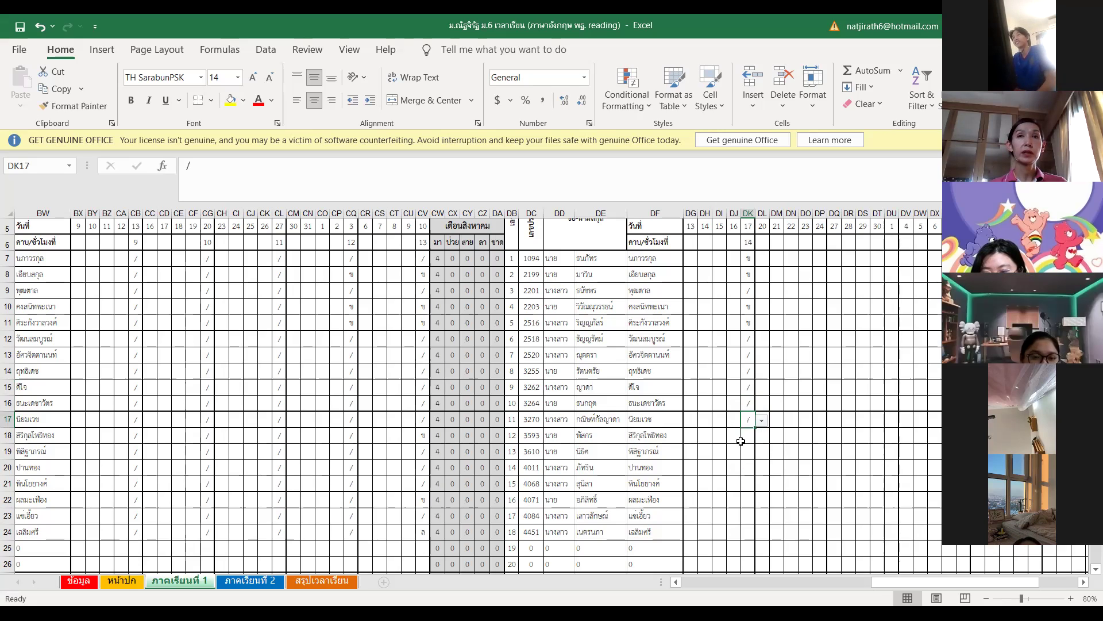
Step: Choose the absence mark ข for students 12 and 13 on 17 September, in cells DK18 and DK19
{"action": "left_click", "coordinate": [751, 438]}
{"action": "left_click", "coordinate": [762, 438]}
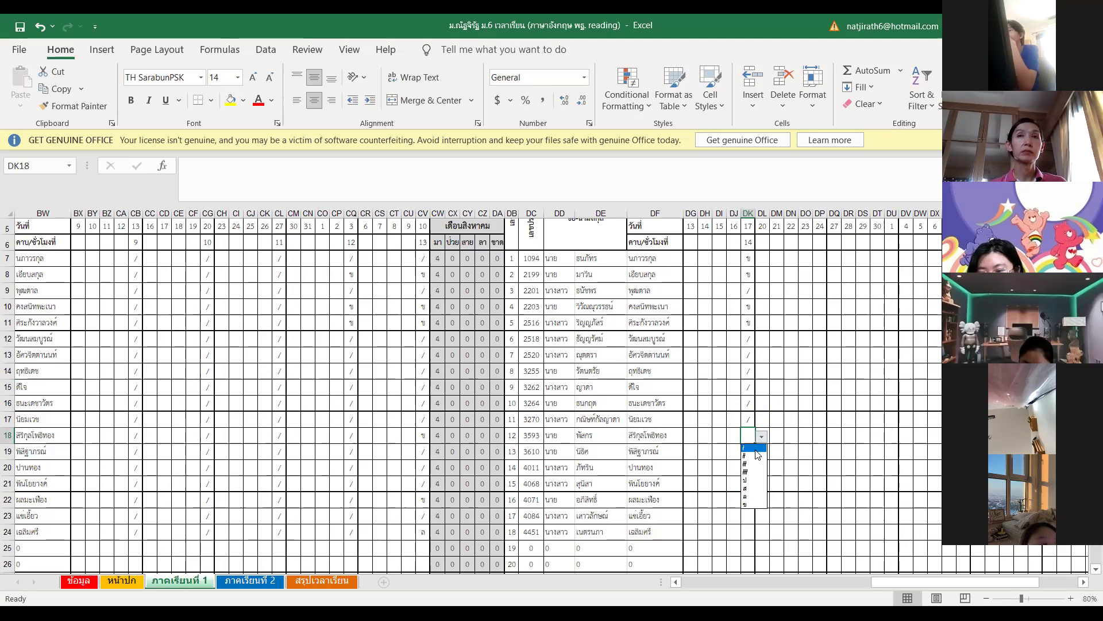
{"action": "left_click", "coordinate": [750, 510]}
{"action": "left_click", "coordinate": [748, 451]}
{"action": "left_click", "coordinate": [761, 452]}
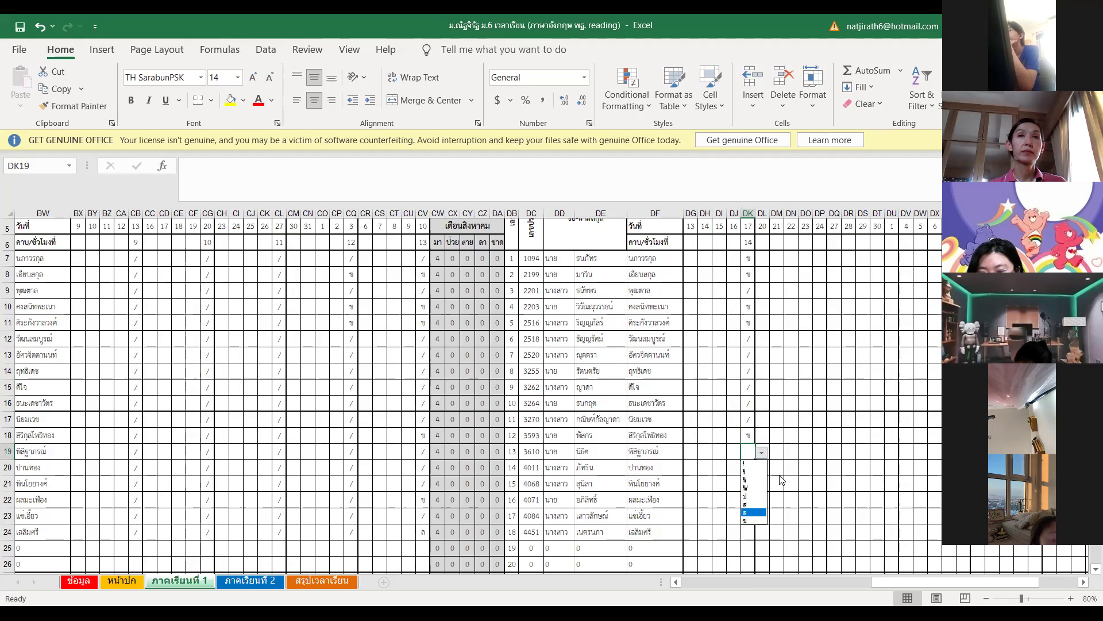
{"action": "left_click", "coordinate": [755, 520]}
Step: Choose the attendance mark / for student 14 in cell DK20 and the absence mark ข for student 15 in cell DK21
{"action": "left_click", "coordinate": [749, 467]}
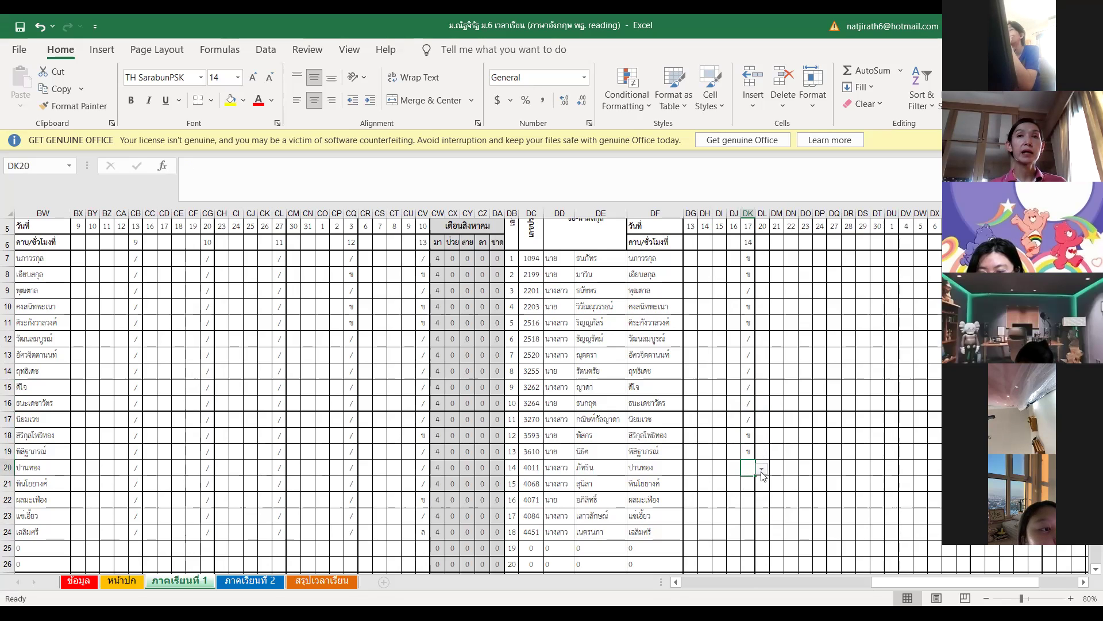
{"action": "left_click", "coordinate": [762, 470]}
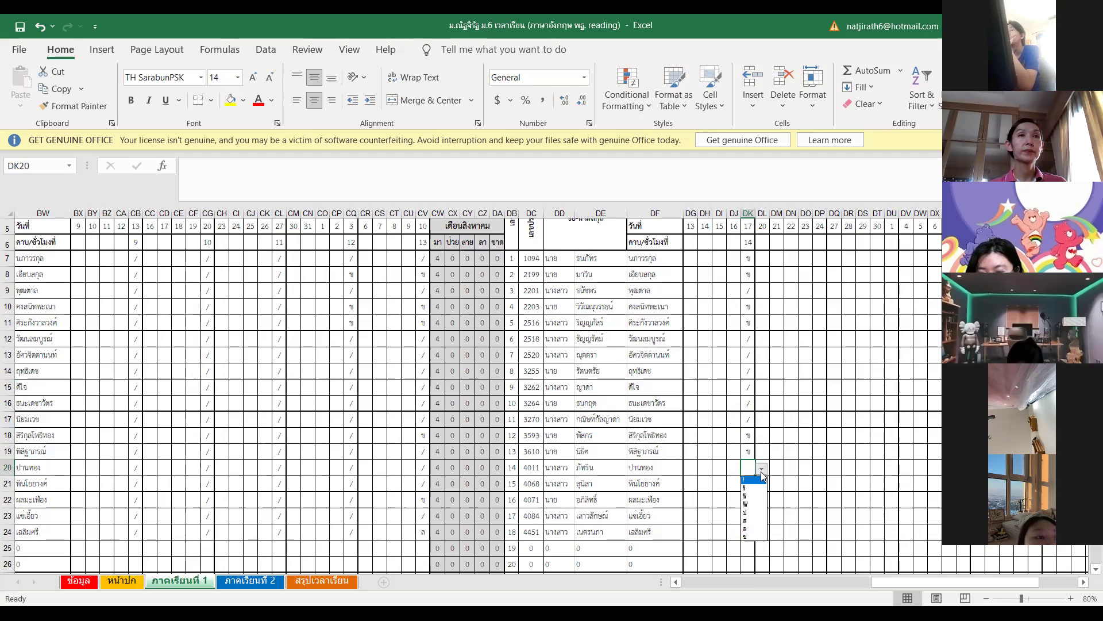
{"action": "left_click", "coordinate": [757, 480]}
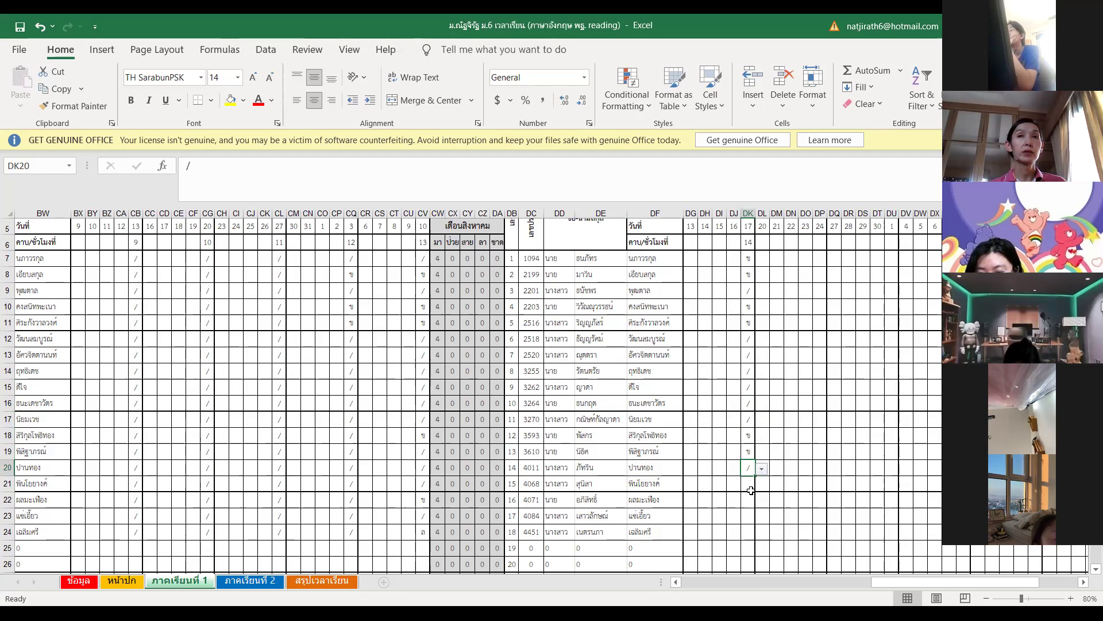
{"action": "left_click", "coordinate": [756, 485]}
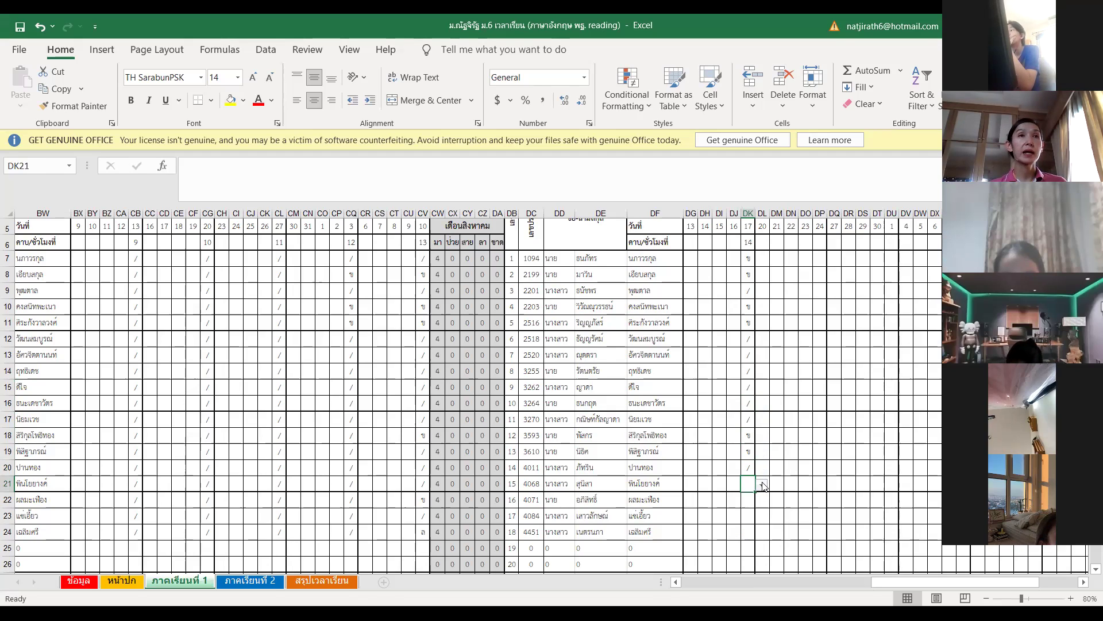
{"action": "left_click", "coordinate": [762, 486]}
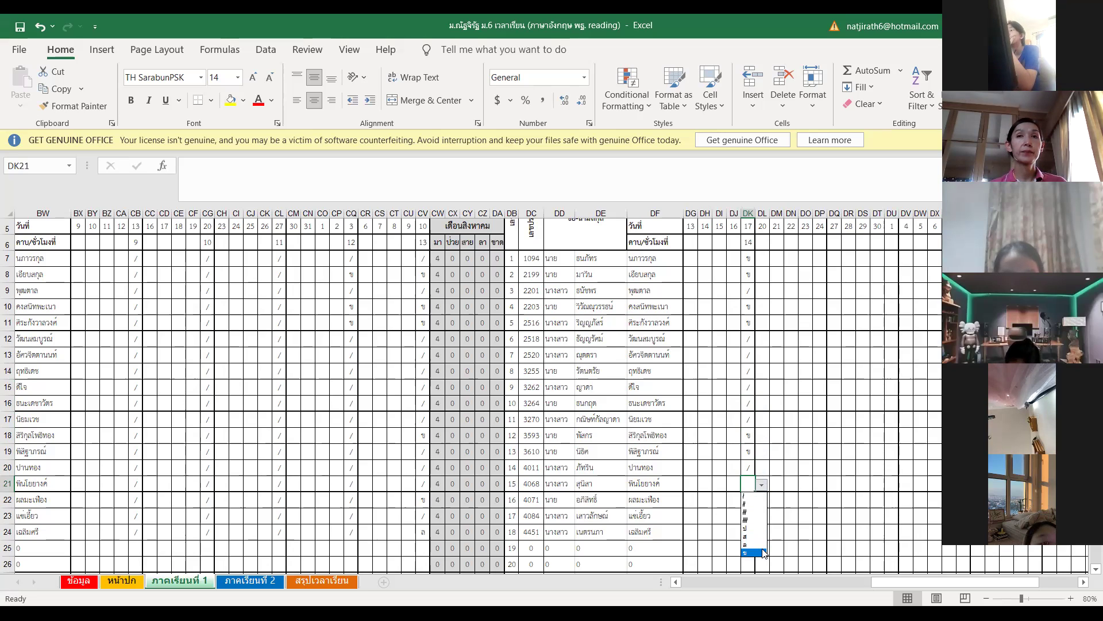
{"action": "left_click", "coordinate": [753, 531]}
Step: Choose the attendance mark / for students 16 and 17 on 17 September, in cells DK22 and DK23
{"action": "left_click", "coordinate": [749, 500]}
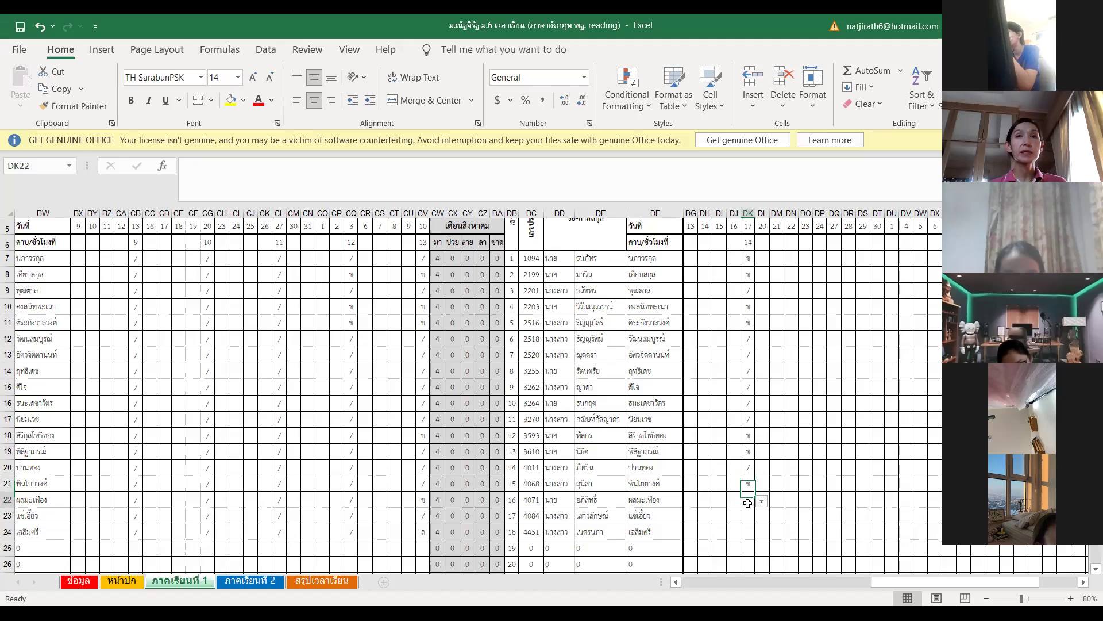
{"action": "left_click", "coordinate": [763, 502]}
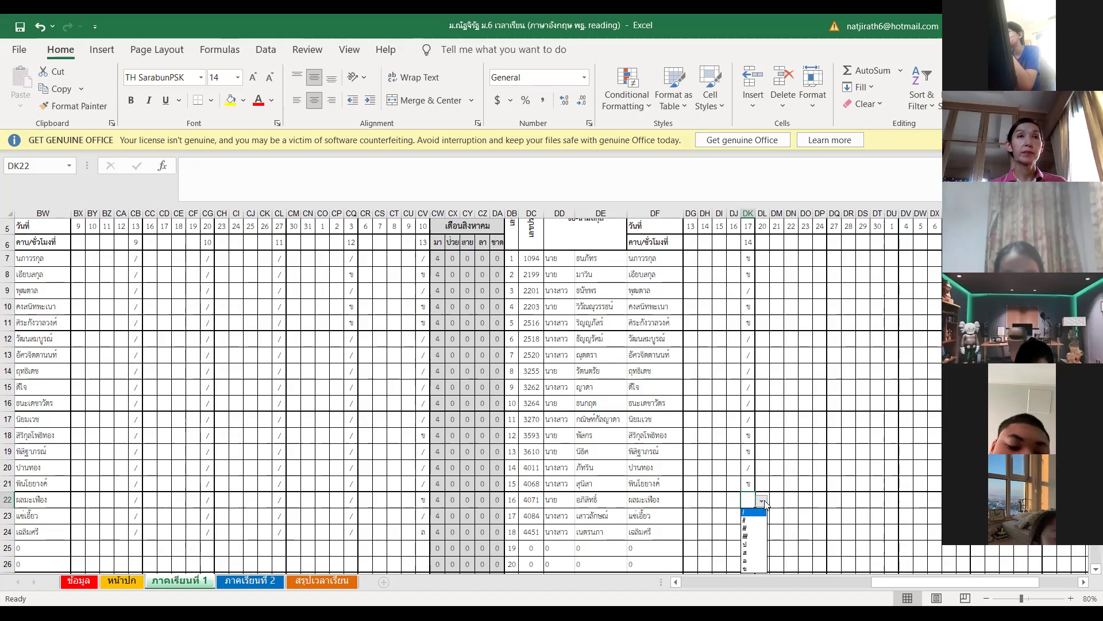
{"action": "left_click", "coordinate": [748, 513]}
{"action": "left_click", "coordinate": [747, 516]}
{"action": "left_click", "coordinate": [761, 517]}
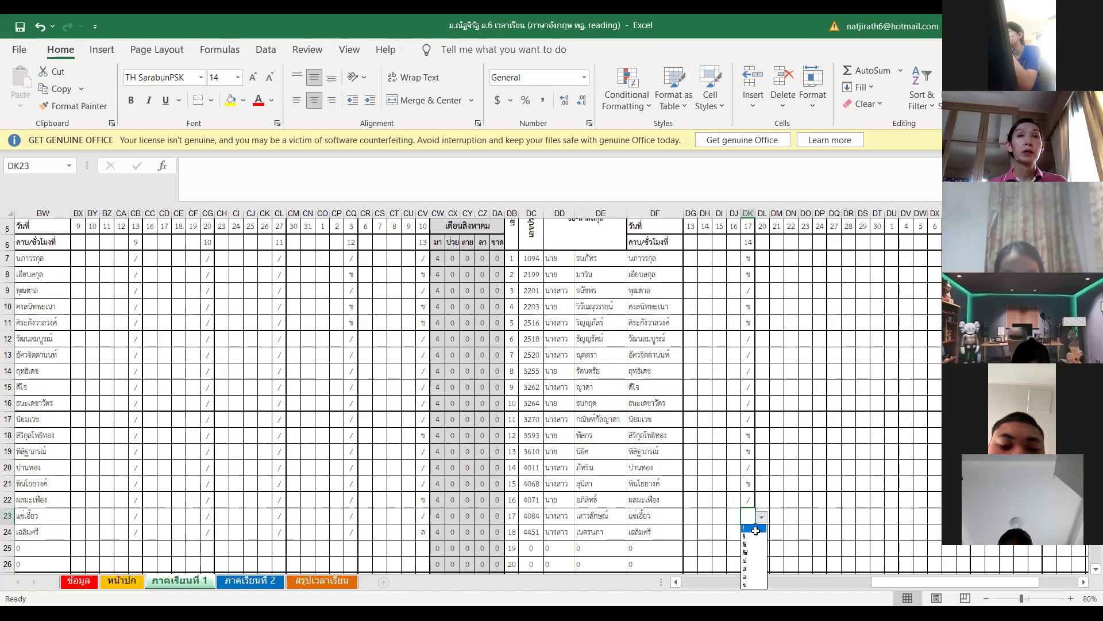
{"action": "left_click", "coordinate": [755, 529]}
Step: Choose the attendance mark / for student 18 on 17 September, in cell DK24
{"action": "left_click", "coordinate": [751, 532]}
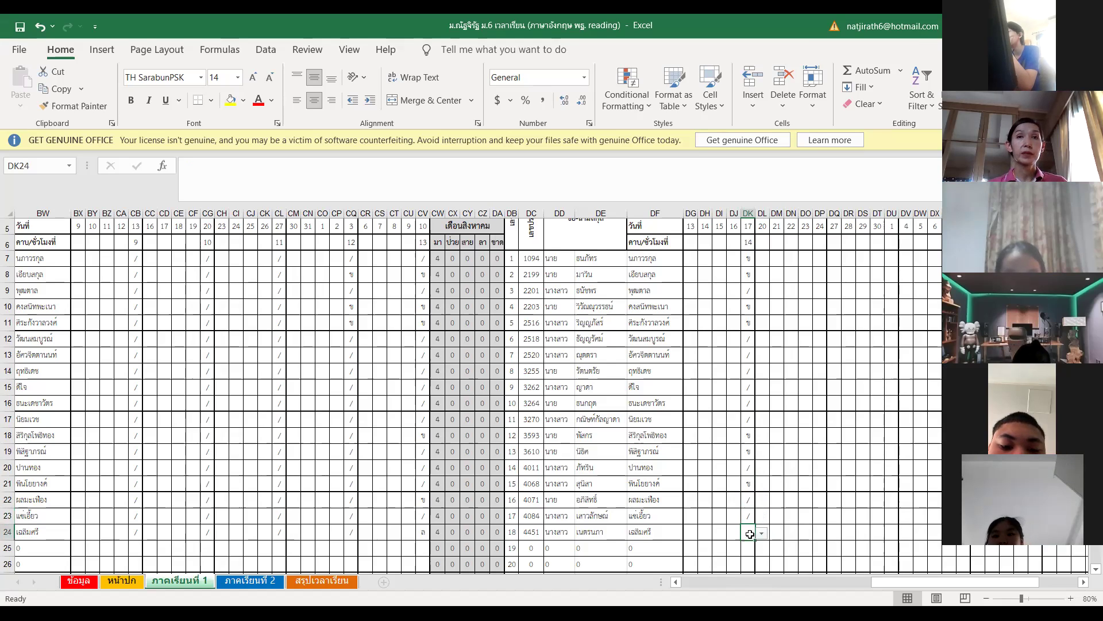
{"action": "left_click", "coordinate": [762, 533]}
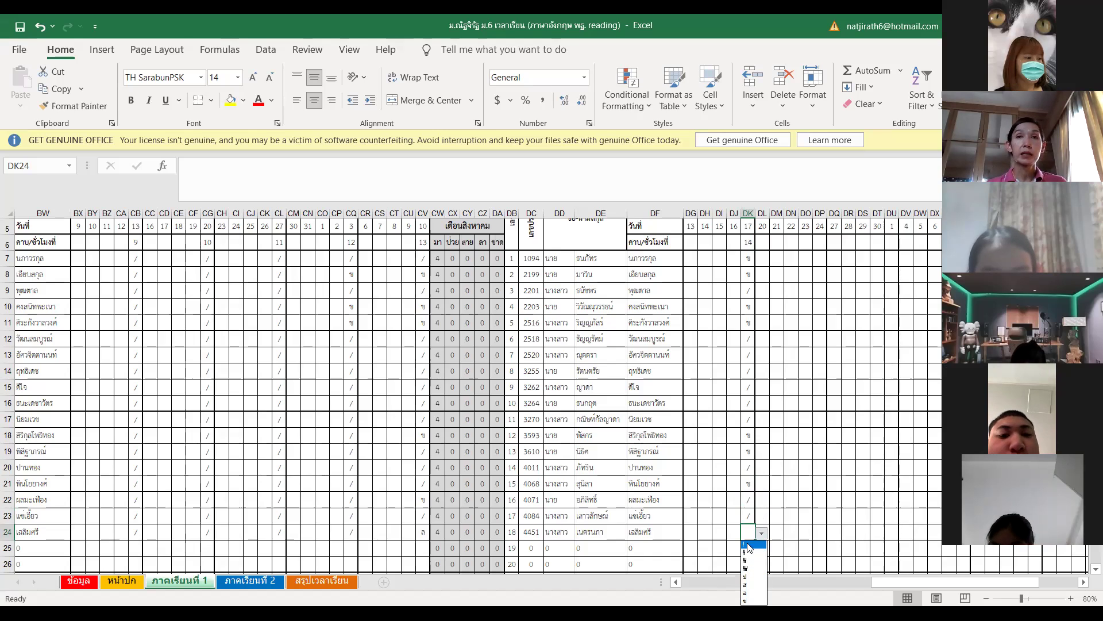
{"action": "left_click", "coordinate": [747, 543]}
Step: In the ม.6/2 attendance table, choose the absence mark ข for students 1 and 2 on 17 September, in cells DK52 and DK53
{"action": "scroll", "coordinate": [783, 550], "scroll_direction": "down", "scroll_amount": 3}
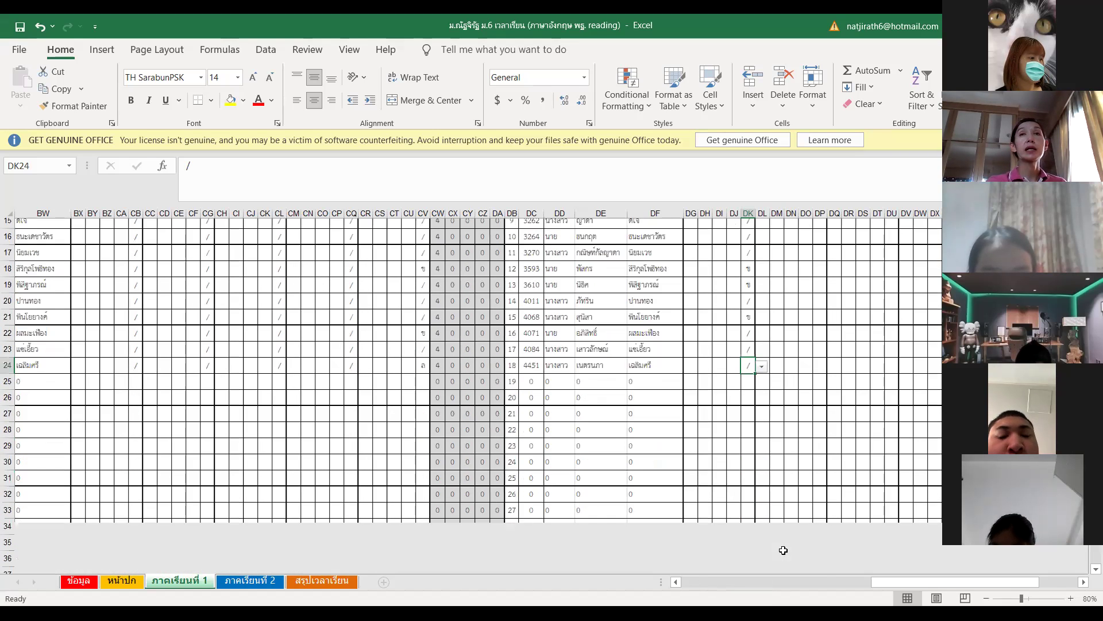
{"action": "scroll", "coordinate": [784, 550], "scroll_direction": "down", "scroll_amount": 9}
{"action": "scroll", "coordinate": [784, 550], "scroll_direction": "down", "scroll_amount": 2}
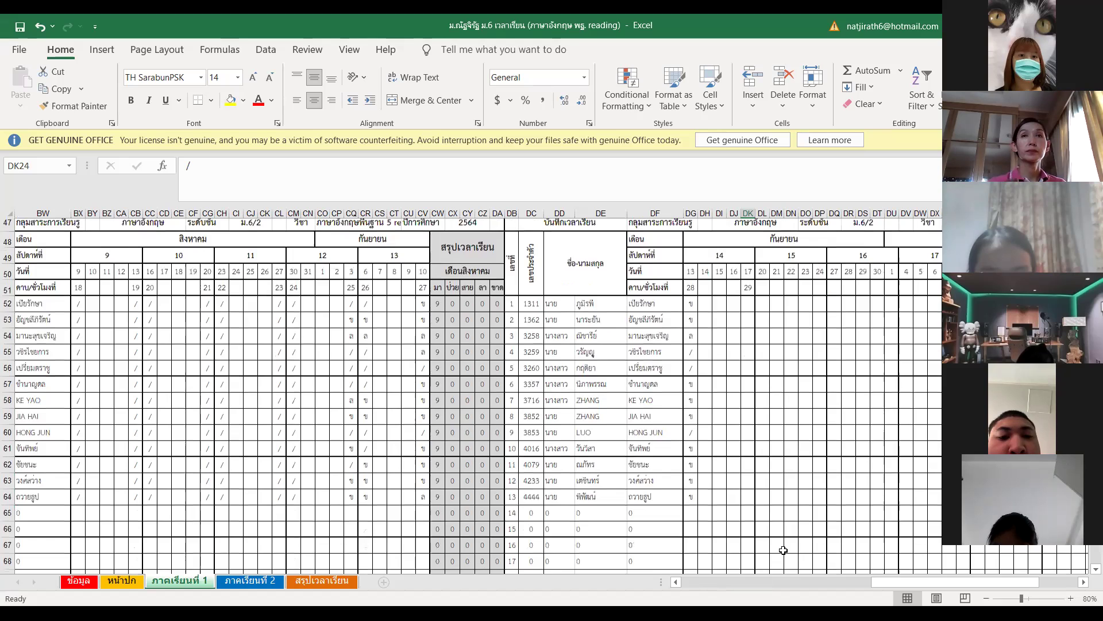
{"action": "left_click", "coordinate": [747, 289]}
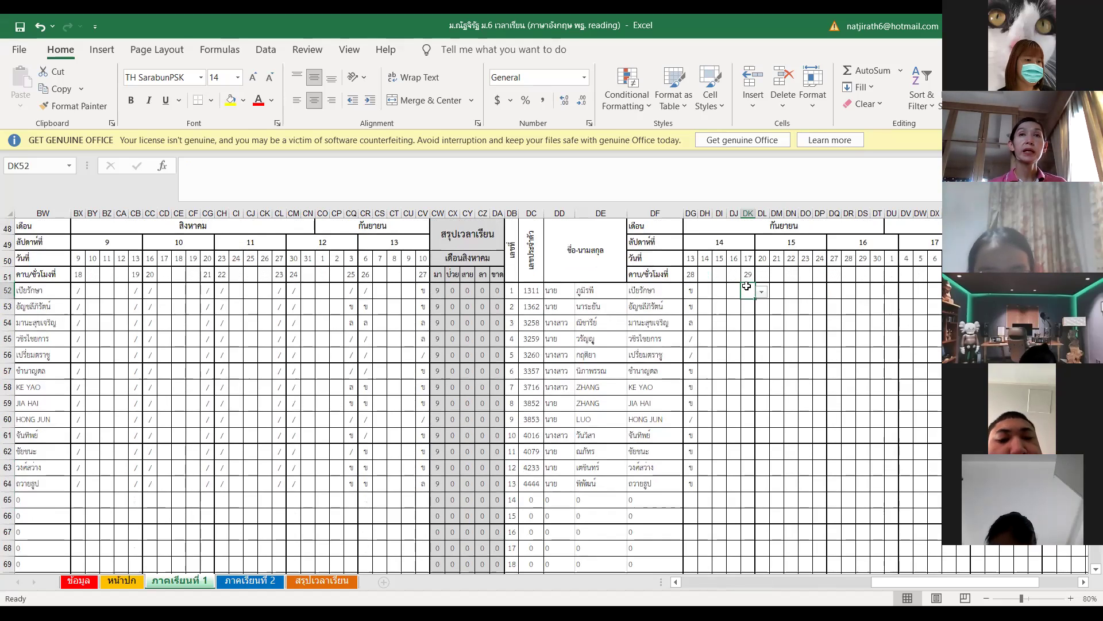
{"action": "left_click", "coordinate": [762, 293]}
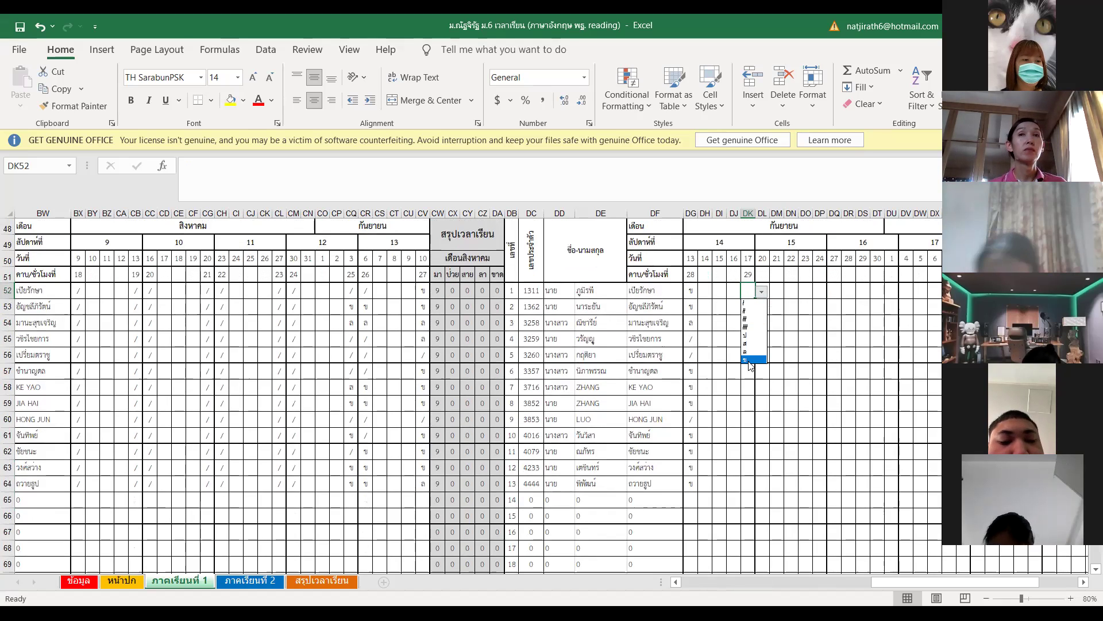
{"action": "left_click", "coordinate": [743, 359]}
{"action": "left_click", "coordinate": [748, 306]}
{"action": "left_click", "coordinate": [762, 308]}
{"action": "left_click", "coordinate": [749, 375]}
Step: Choose the leave mark ล for student 3 of ม.6/2 on 17 September, in cell DK54
{"action": "left_click", "coordinate": [750, 323]}
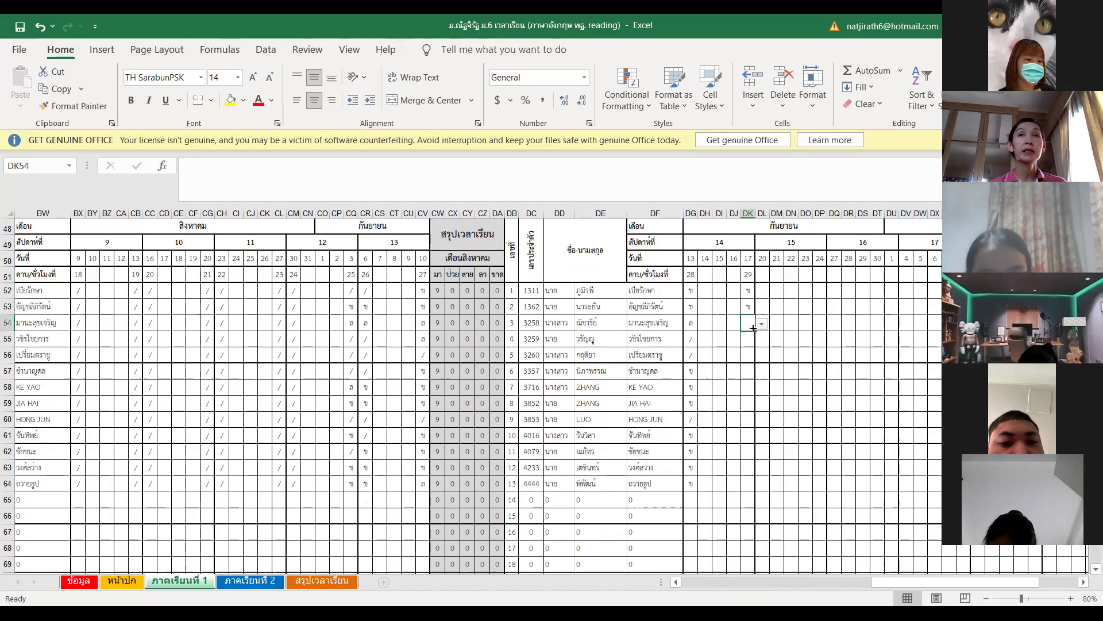
{"action": "left_click", "coordinate": [761, 324]}
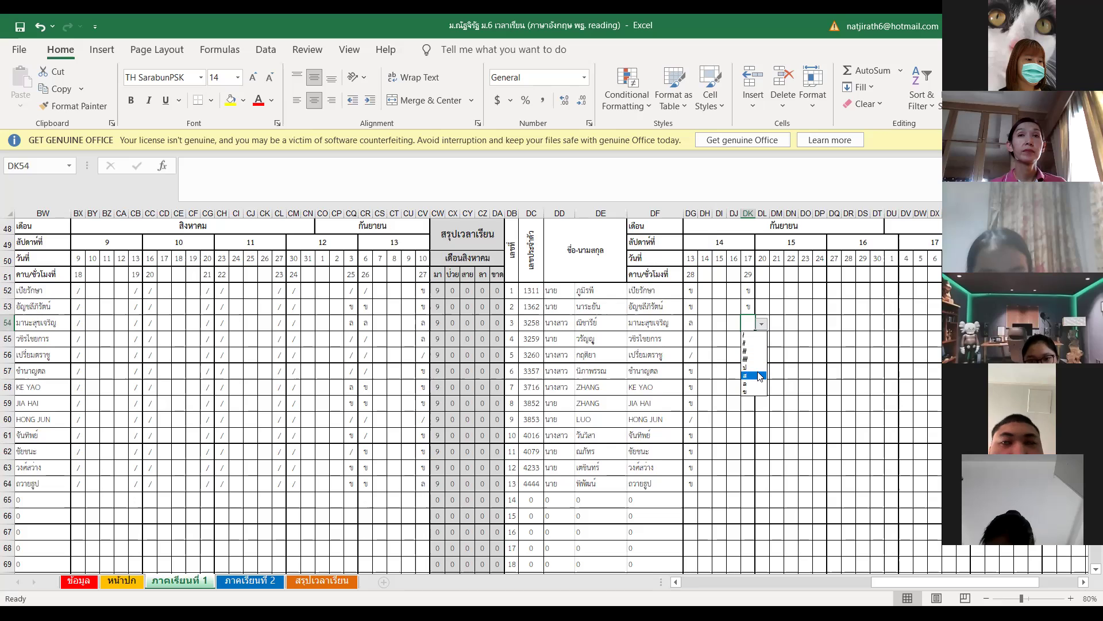
{"action": "left_click", "coordinate": [757, 373]}
{"action": "left_click", "coordinate": [763, 325]}
{"action": "left_click", "coordinate": [747, 372]}
Step: Choose the attendance mark / for students 4 and 5 of ม.6/2 on 17 September, in cells DK55 and DK56
{"action": "left_click", "coordinate": [744, 343]}
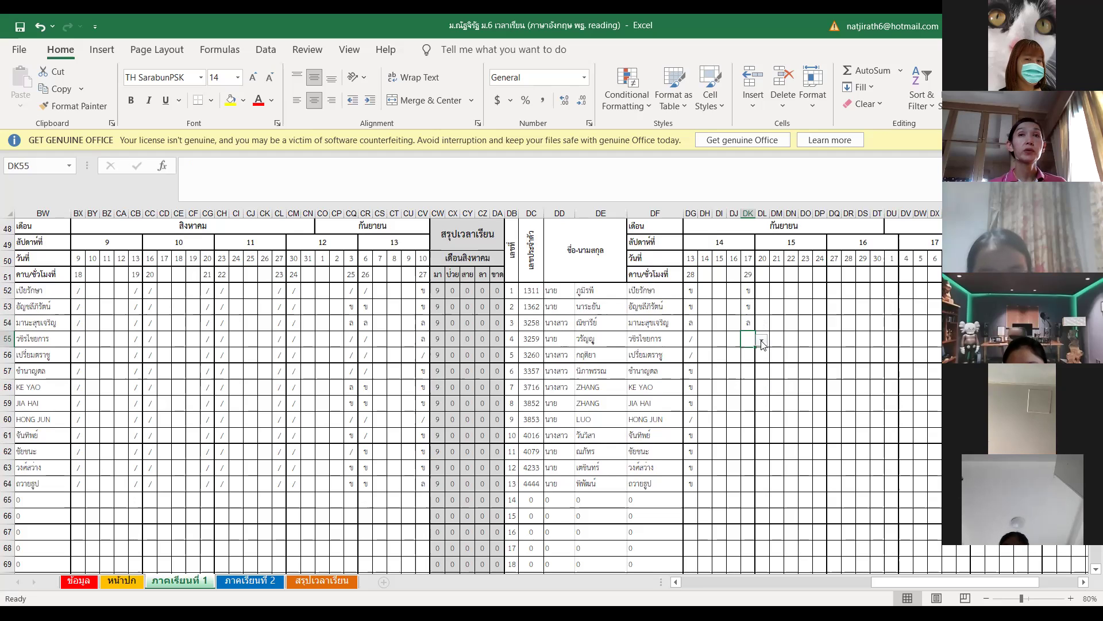
{"action": "left_click", "coordinate": [762, 343]}
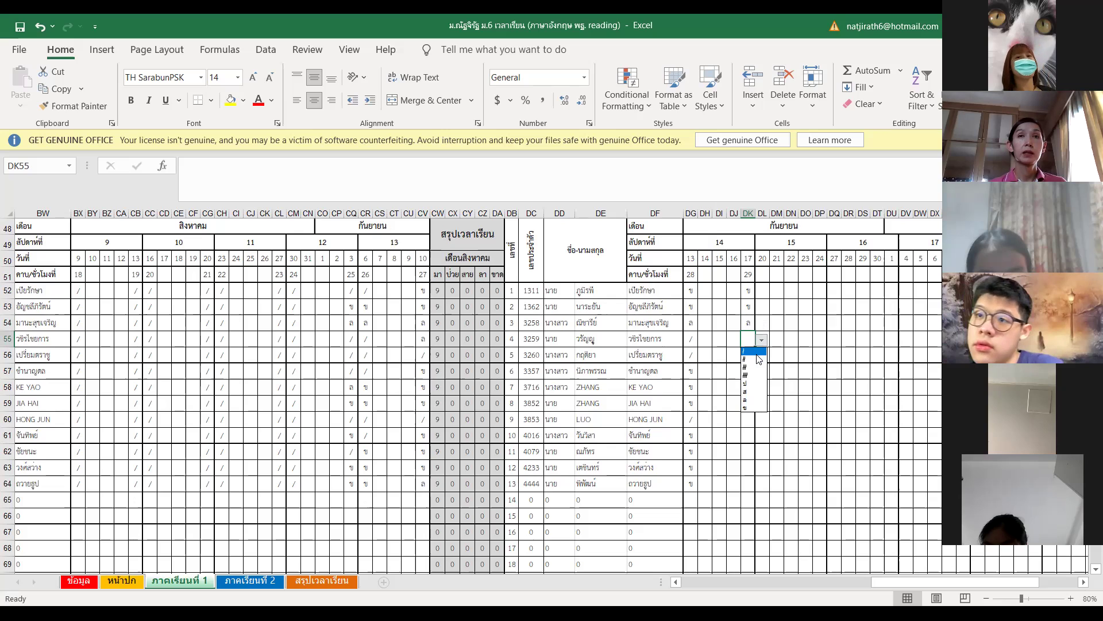
{"action": "left_click", "coordinate": [747, 351]}
{"action": "left_click", "coordinate": [750, 357]}
{"action": "left_click", "coordinate": [762, 356]}
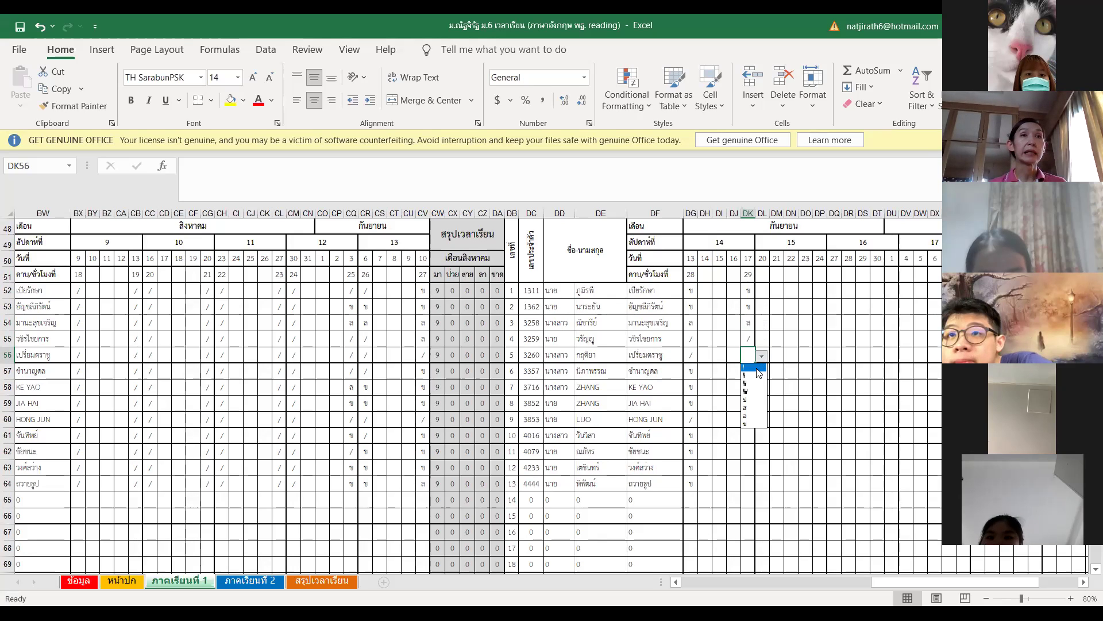
{"action": "left_click", "coordinate": [756, 369]}
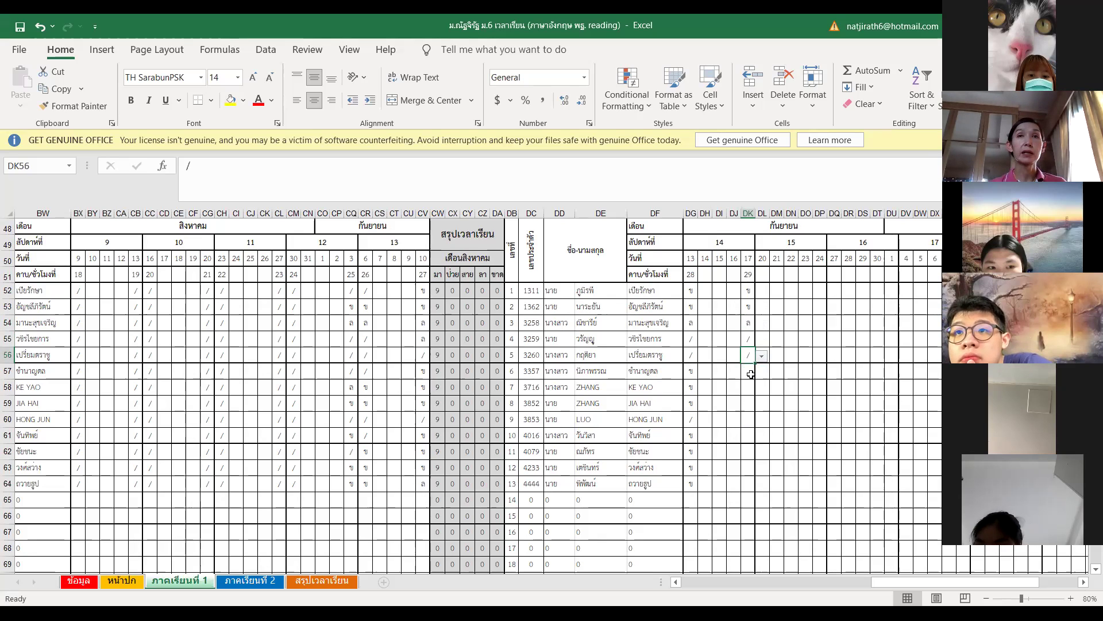
Step: Choose the absence mark ข for students 6 and 7 of ม.6/2 on 17 September, in cells DK57 and DK58
{"action": "left_click", "coordinate": [750, 374]}
{"action": "left_click", "coordinate": [762, 375]}
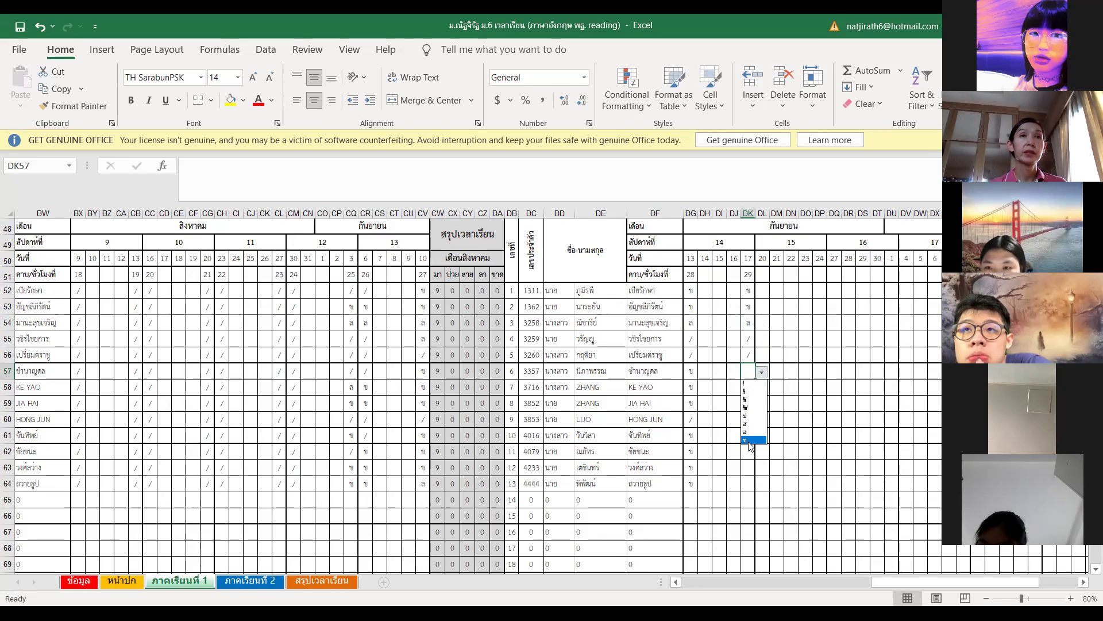
{"action": "left_click", "coordinate": [750, 440]}
{"action": "left_click", "coordinate": [749, 393]}
{"action": "left_click", "coordinate": [762, 390]}
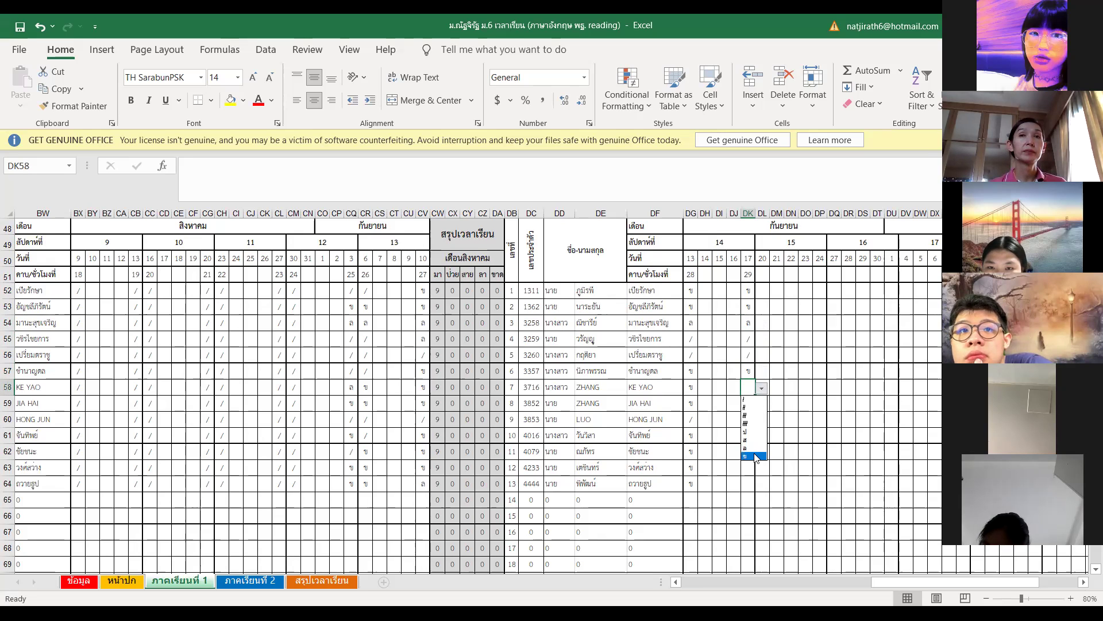
{"action": "left_click", "coordinate": [755, 456]}
Step: Choose the absence mark ข for students 8 and 9 of ม.6/2 on 17 September, in cells DK59 and DK60
{"action": "left_click", "coordinate": [750, 402]}
{"action": "left_click", "coordinate": [762, 404]}
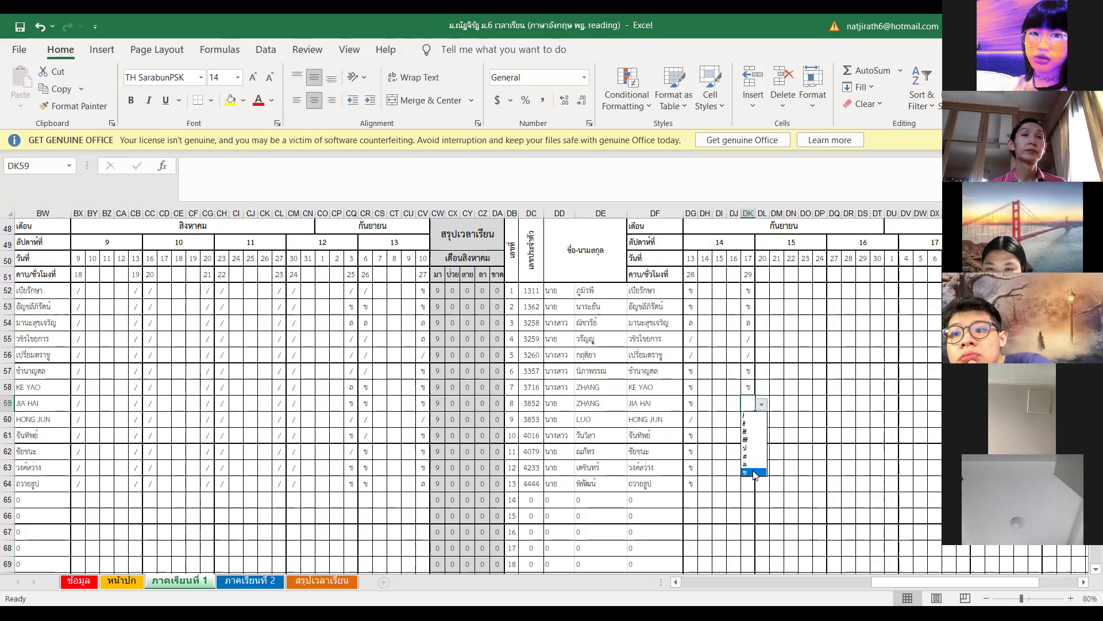
{"action": "left_click", "coordinate": [755, 473]}
{"action": "left_click", "coordinate": [748, 418]}
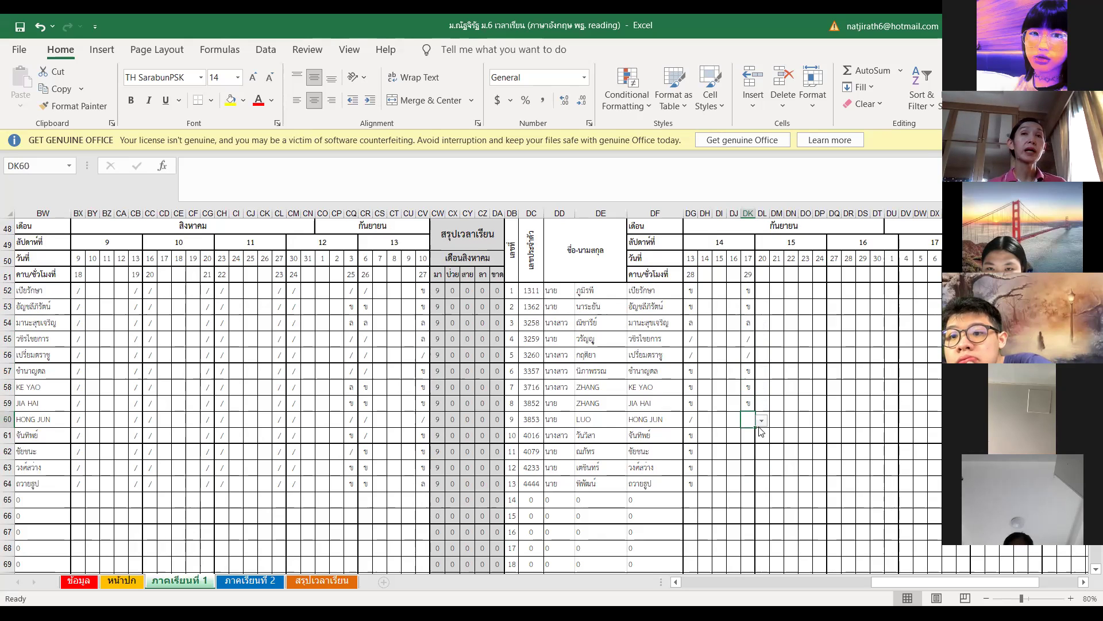
{"action": "left_click", "coordinate": [762, 421]}
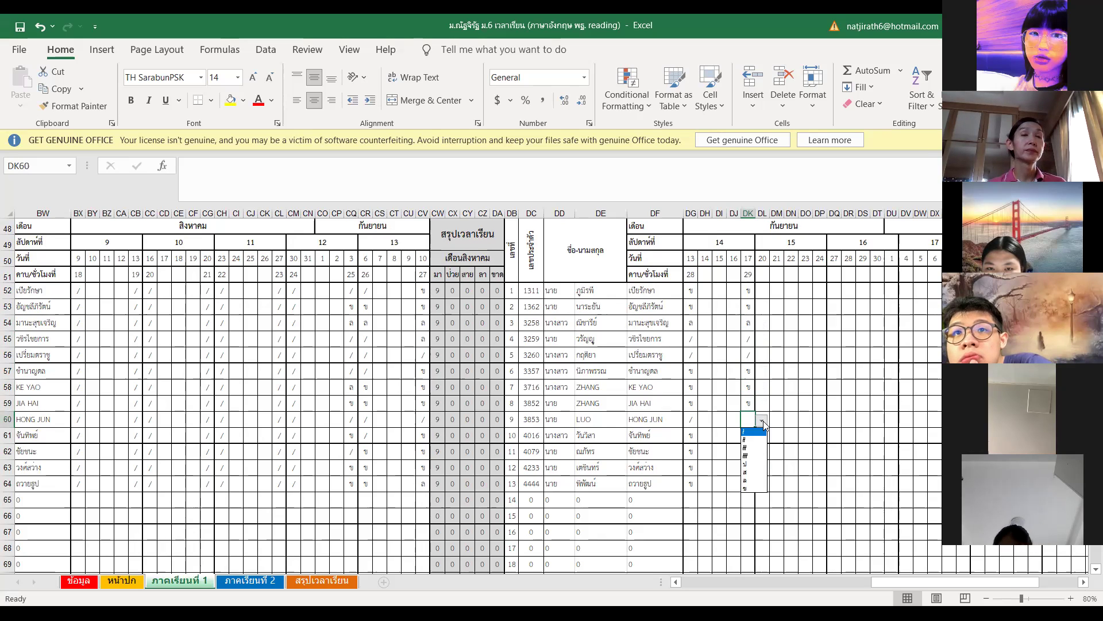
{"action": "left_click", "coordinate": [746, 488]}
Step: Choose the absence mark ข for students 10 and 11 of ม.6/2 on 17 September, in cells DK61 and DK62
{"action": "left_click", "coordinate": [748, 438]}
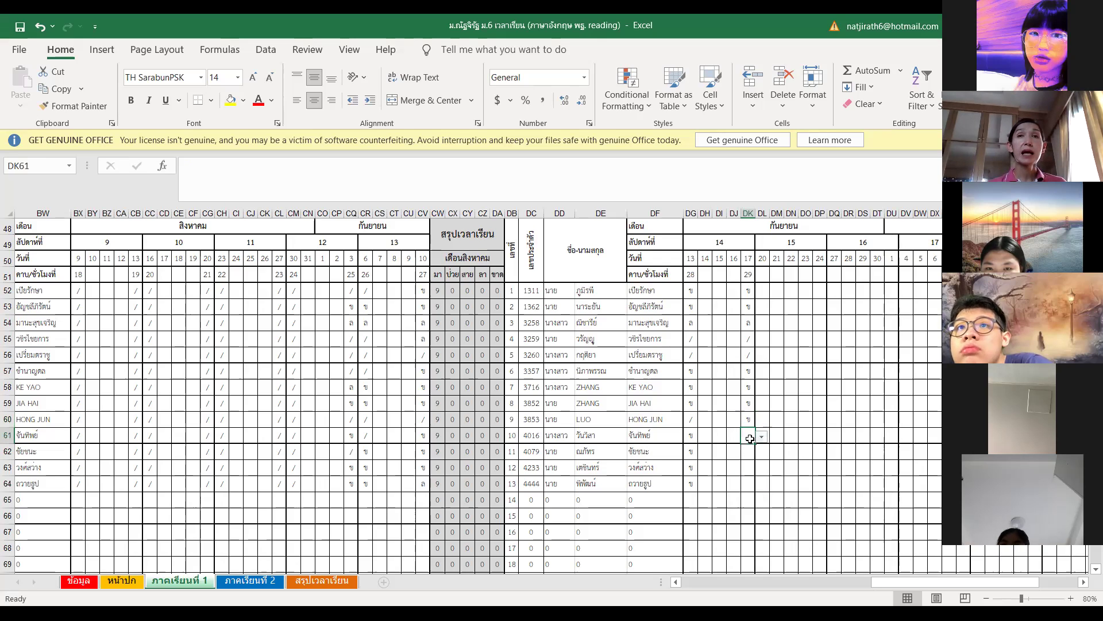
{"action": "left_click", "coordinate": [762, 438]}
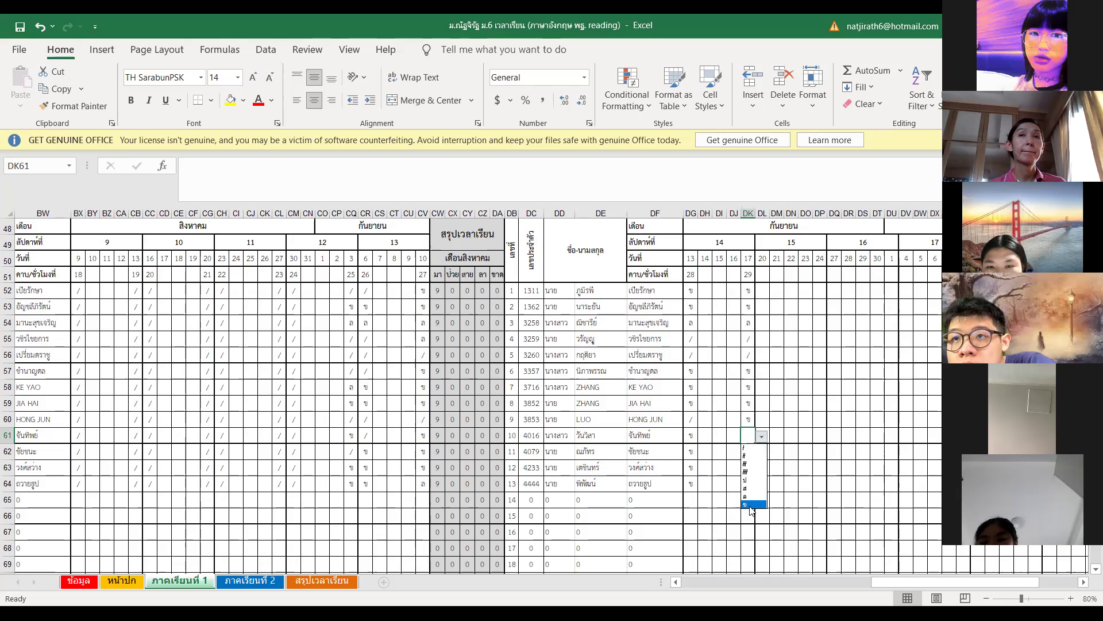
{"action": "left_click", "coordinate": [750, 505]}
{"action": "left_click", "coordinate": [750, 451]}
{"action": "left_click", "coordinate": [762, 452]}
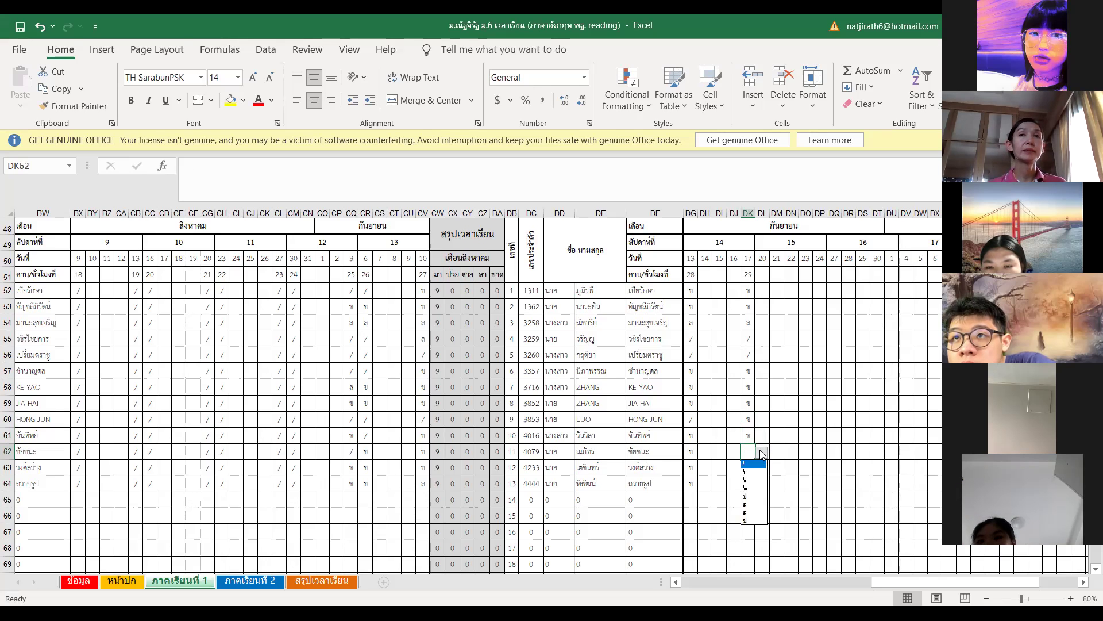
{"action": "left_click", "coordinate": [750, 524]}
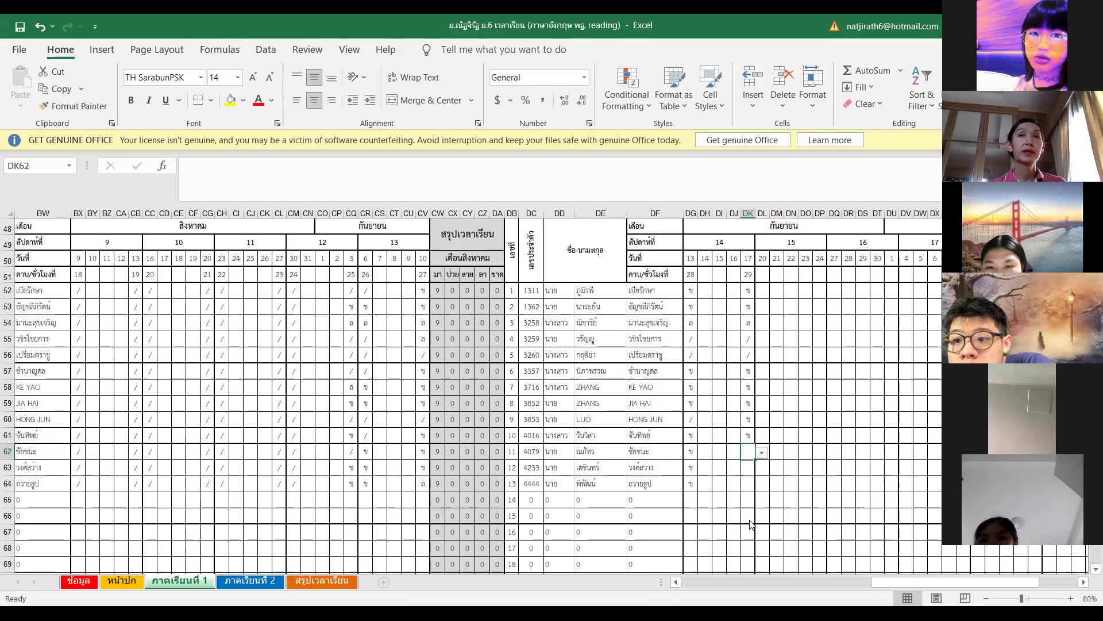
Step: Choose the absence mark ข for students 12 and 13 of ม.6/2 on 17 September, in cells DK63 and DK64
{"action": "left_click", "coordinate": [749, 470]}
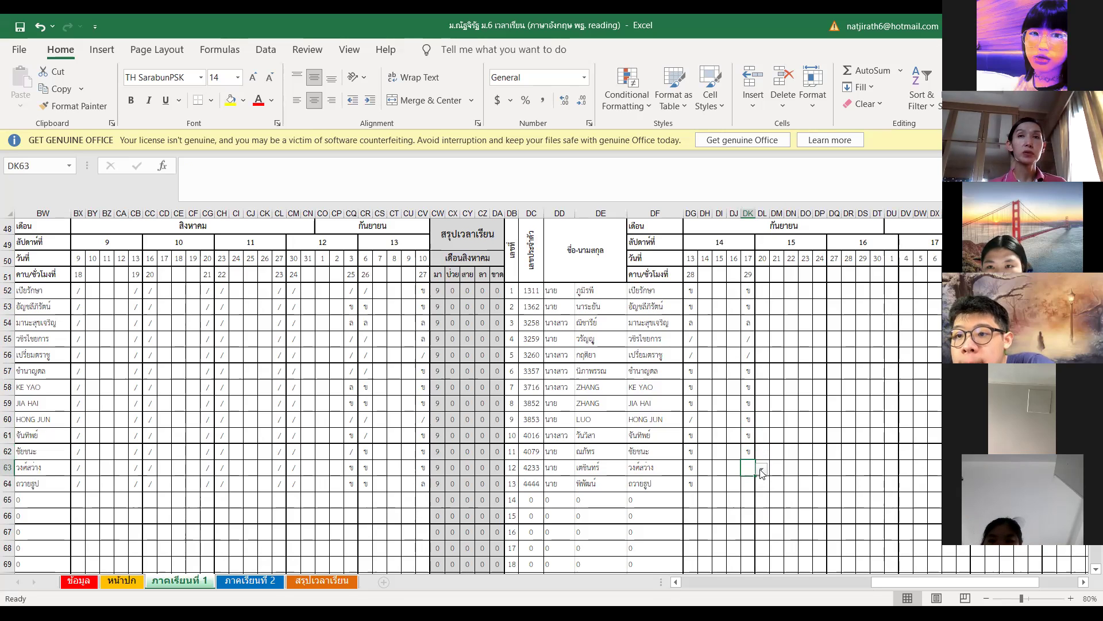
{"action": "left_click", "coordinate": [762, 471]}
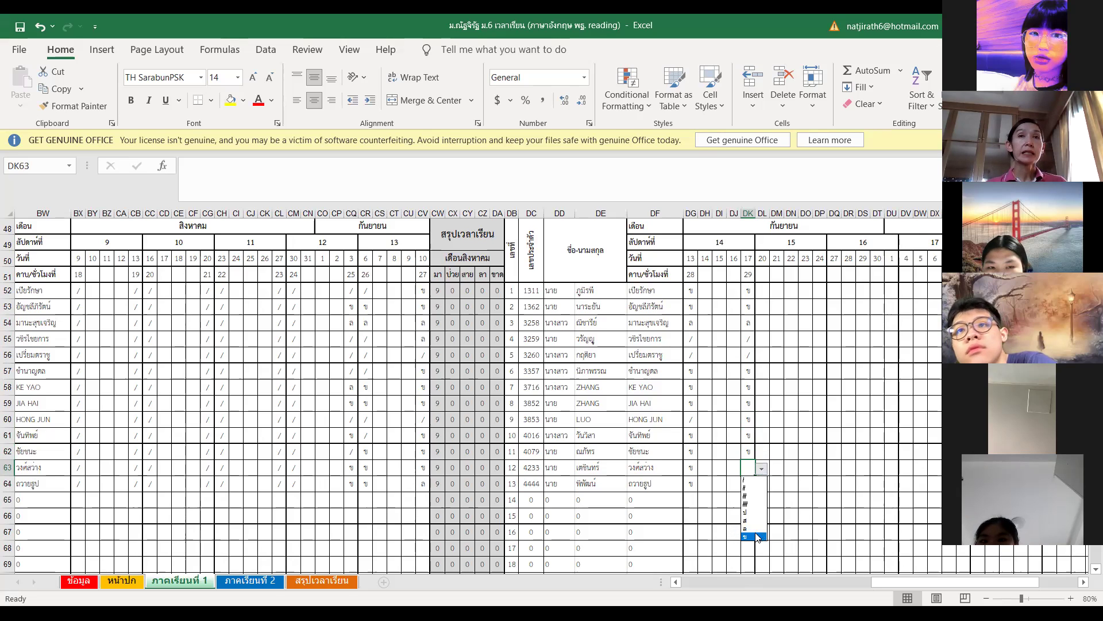
{"action": "left_click", "coordinate": [755, 537]}
{"action": "left_click", "coordinate": [749, 484]}
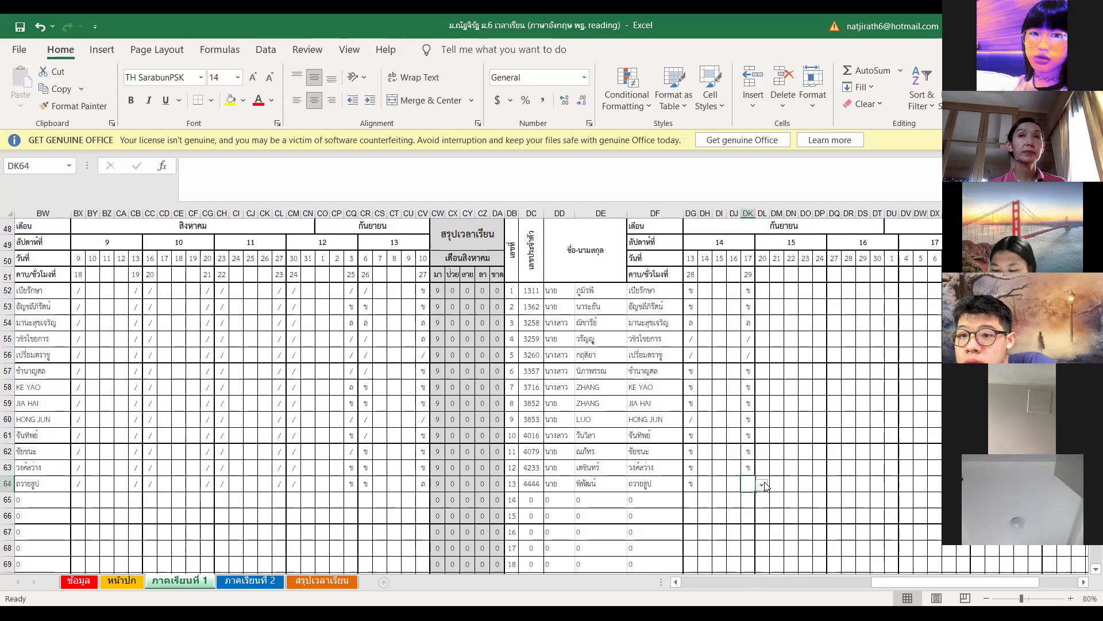
{"action": "left_click", "coordinate": [763, 485]}
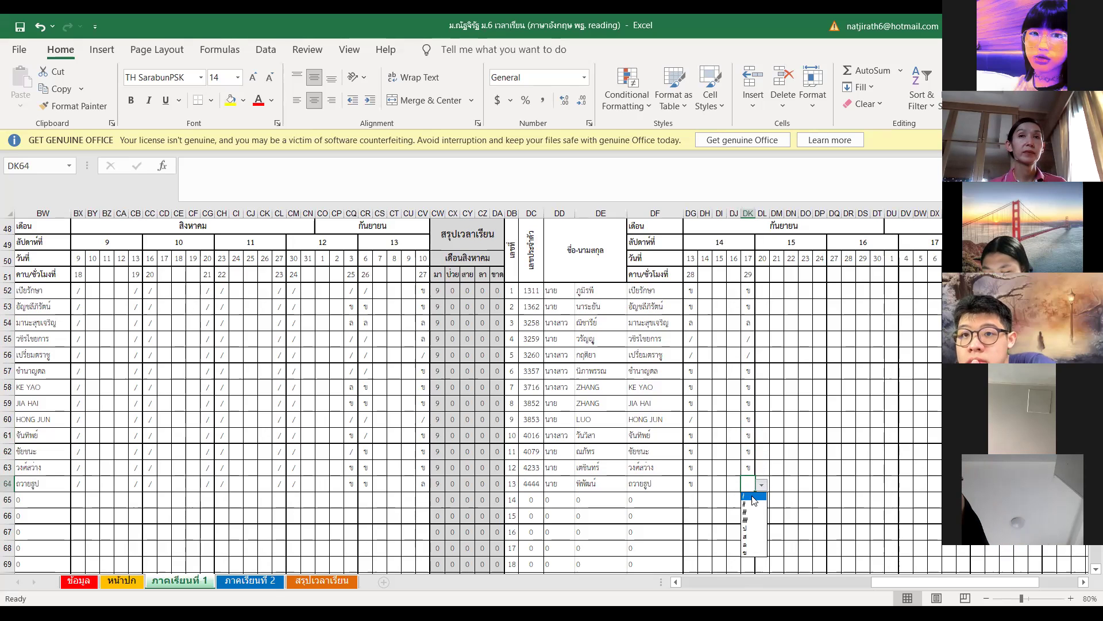
{"action": "left_click", "coordinate": [748, 552]}
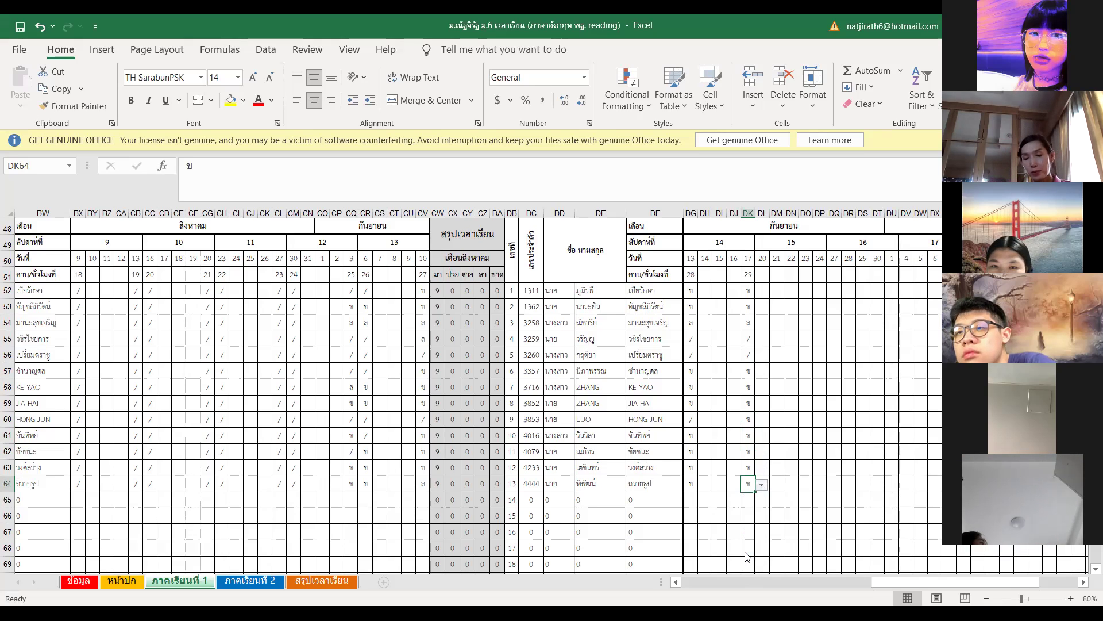